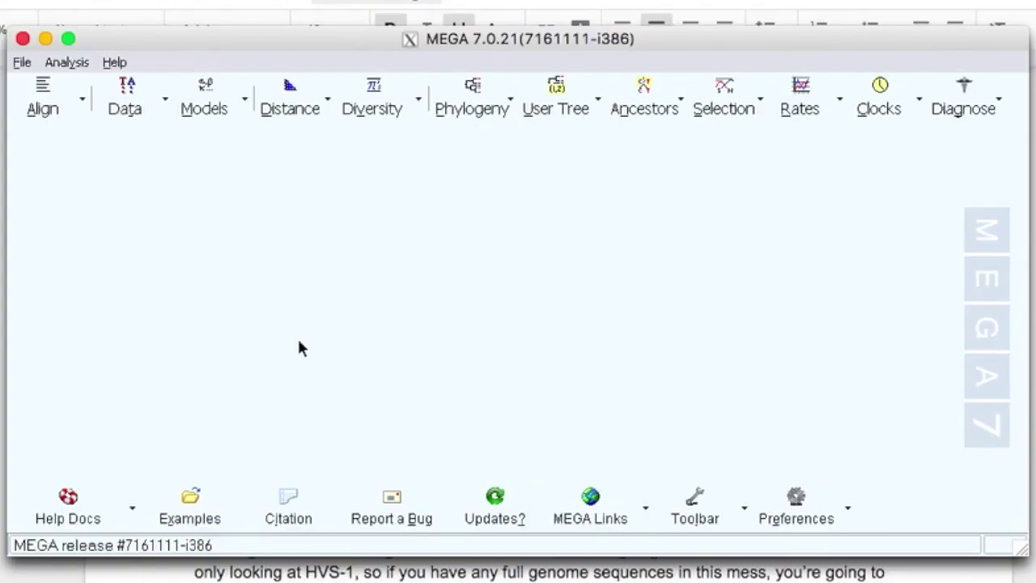
# Create a new alignment for DNA sequences.
pyautogui.click(55, 90)
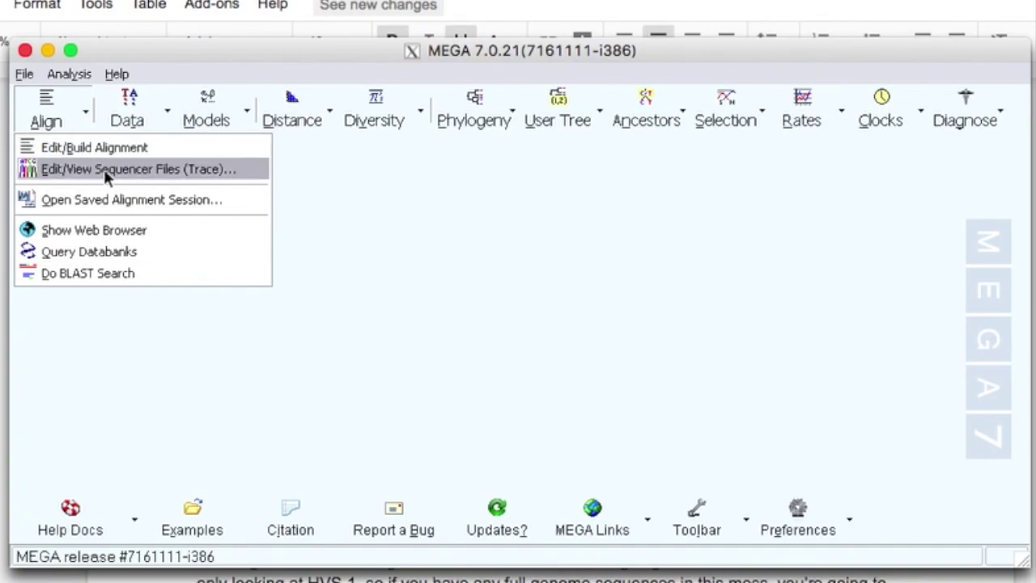
pyautogui.click(126, 151)
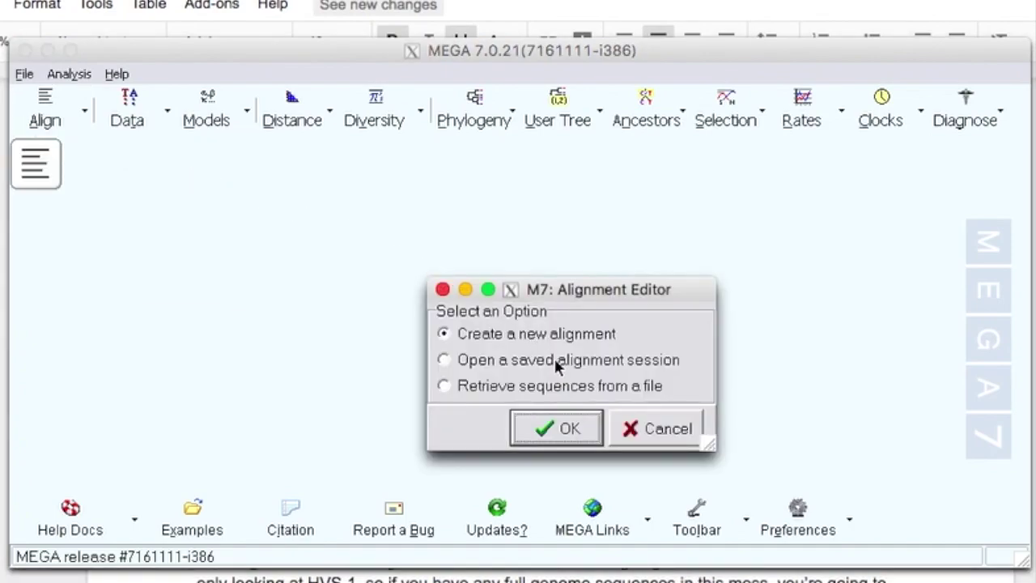
pyautogui.click(562, 438)
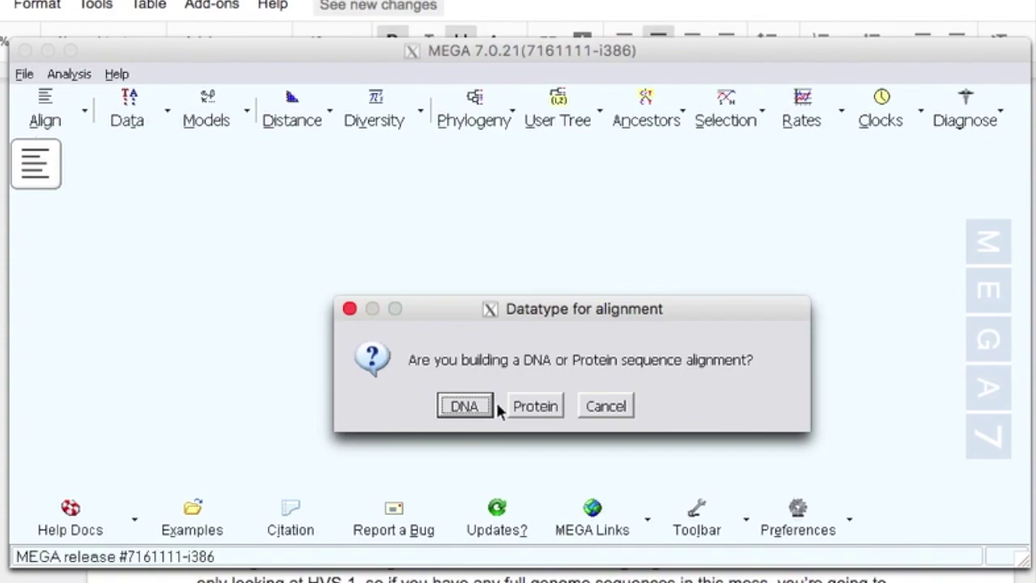
pyautogui.click(462, 409)
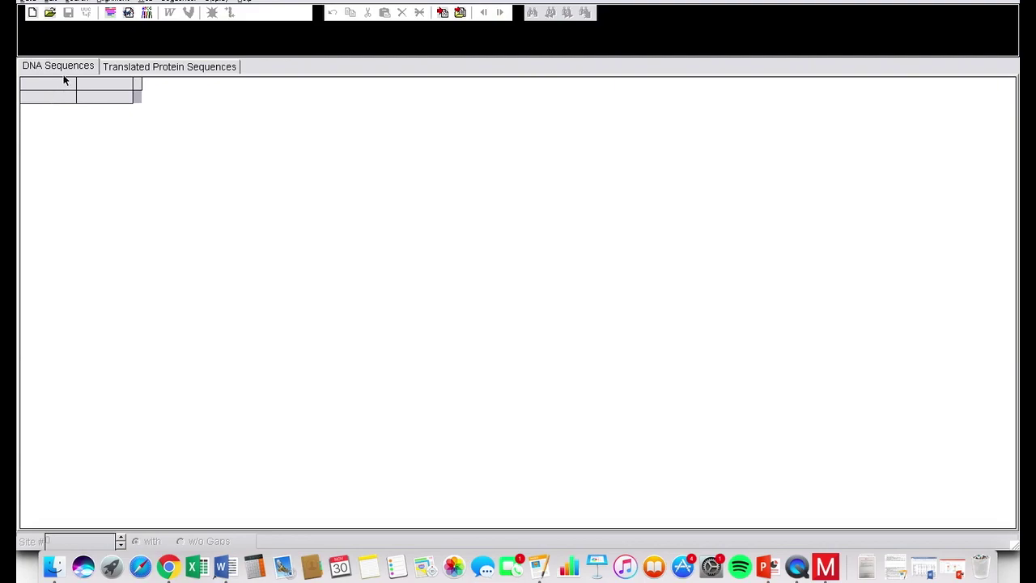
# Open the Q1 sequence file from the "Desktop Folder for FRI Stuff" folder into the alignment.
pyautogui.click(50, 15)
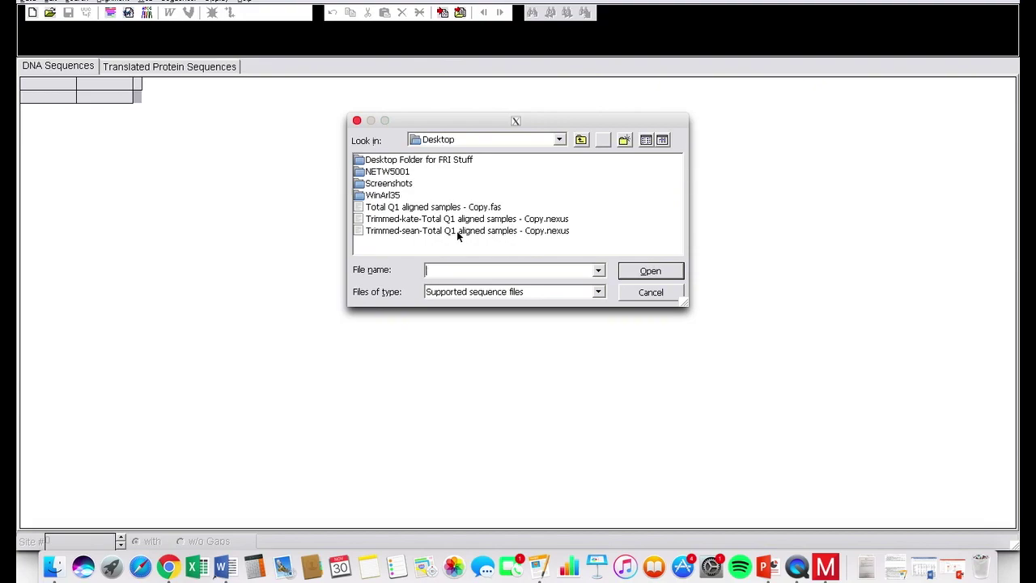
pyautogui.doubleClick(458, 160)
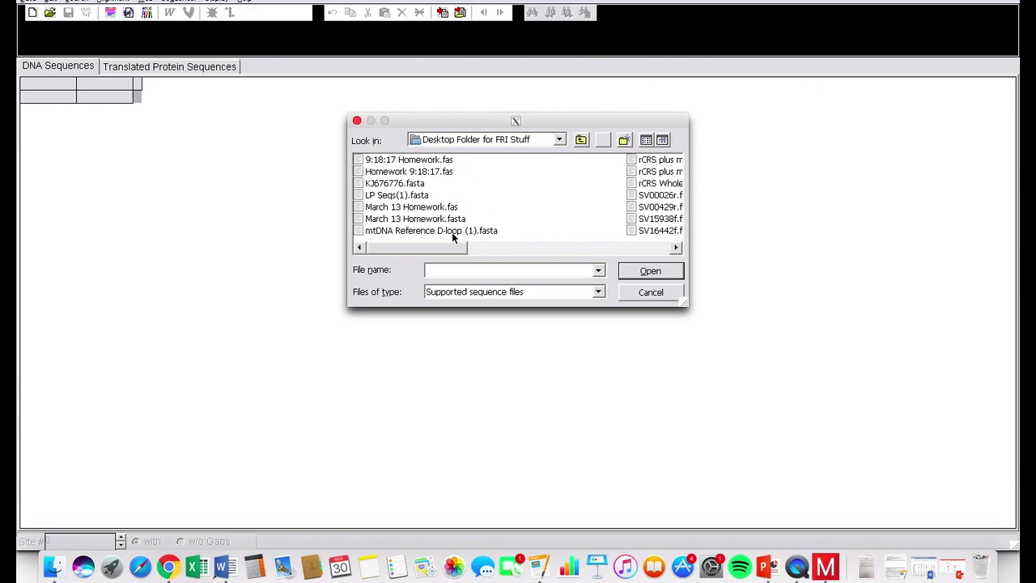
pyautogui.moveTo(439, 252); pyautogui.dragTo(631, 264)
pyautogui.doubleClick(405, 183)
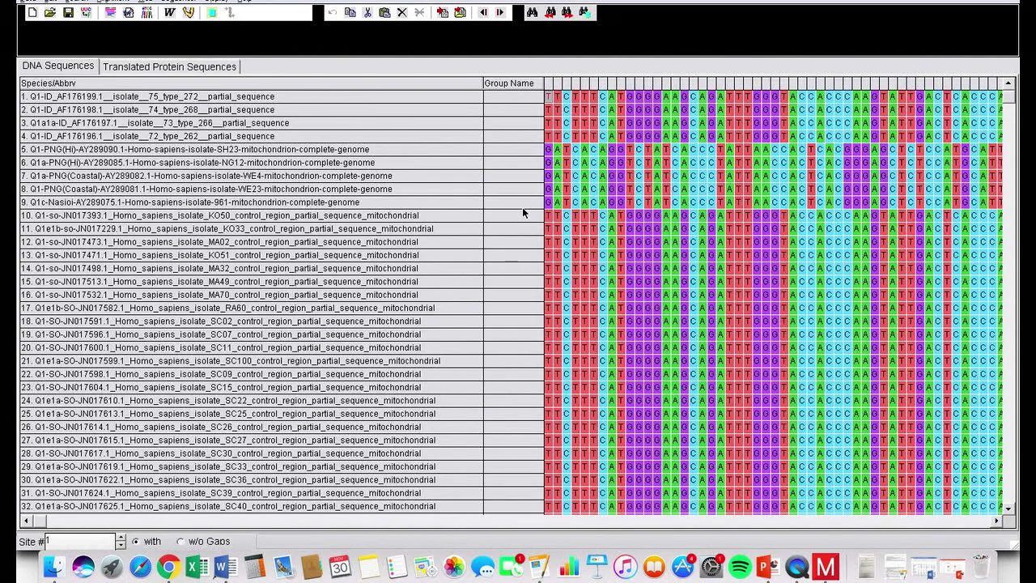
# Sort the sequences by species name and adjust the width of the name column.
pyautogui.moveTo(482, 204); pyautogui.dragTo(220, 231)
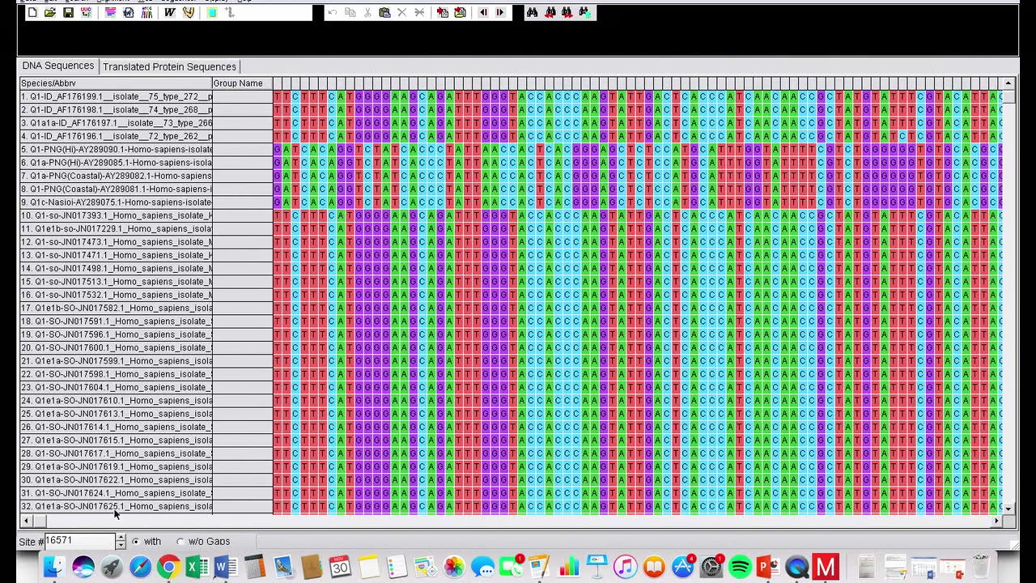
pyautogui.moveTo(39, 522)
pyautogui.mouseDown()
pyautogui.moveTo(136, 518)
pyautogui.moveTo(29, 519)
pyautogui.mouseUp()
pyautogui.moveTo(174, 156); pyautogui.dragTo(181, 175)
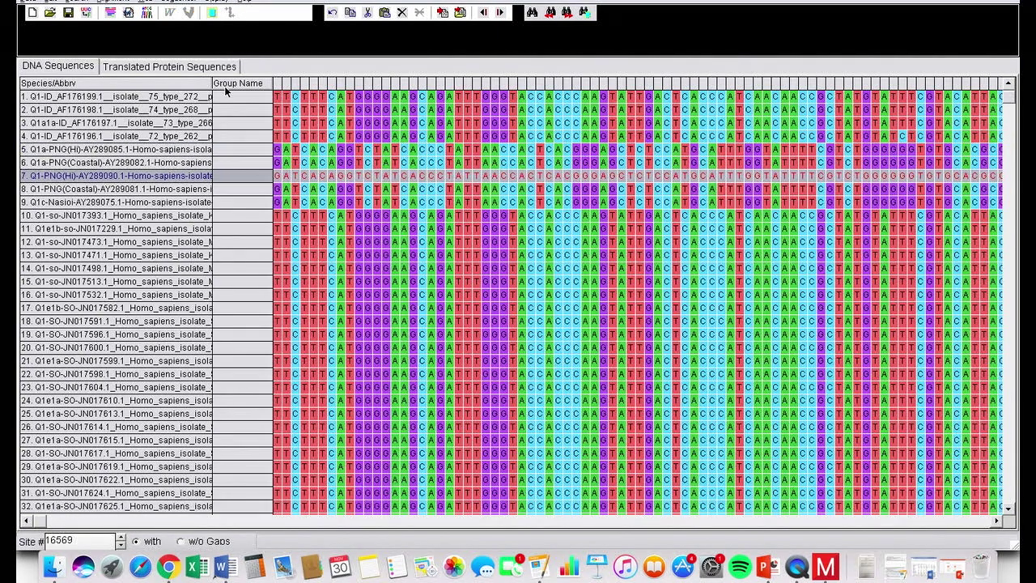
pyautogui.click(215, 84)
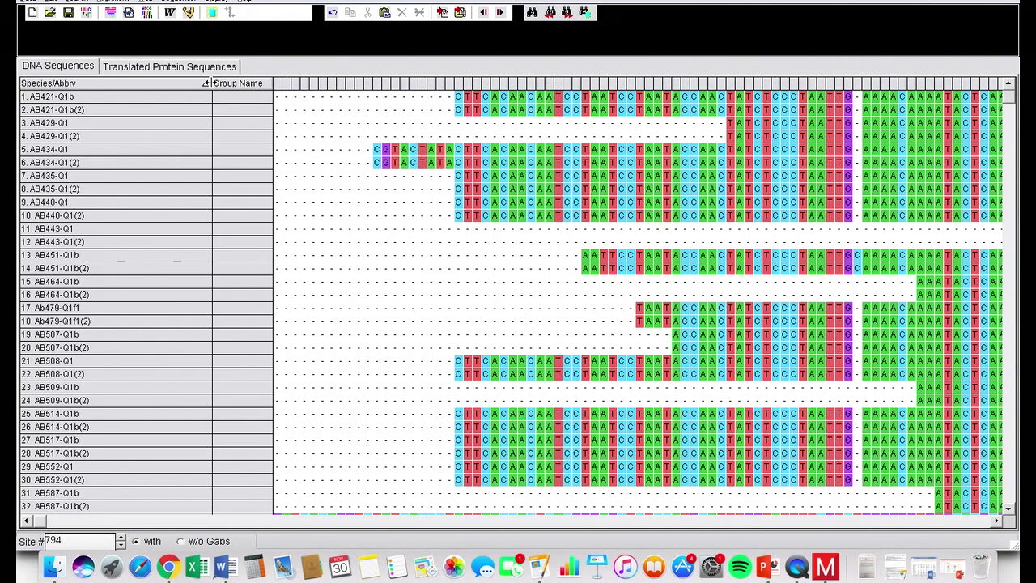
pyautogui.moveTo(213, 84); pyautogui.dragTo(266, 85)
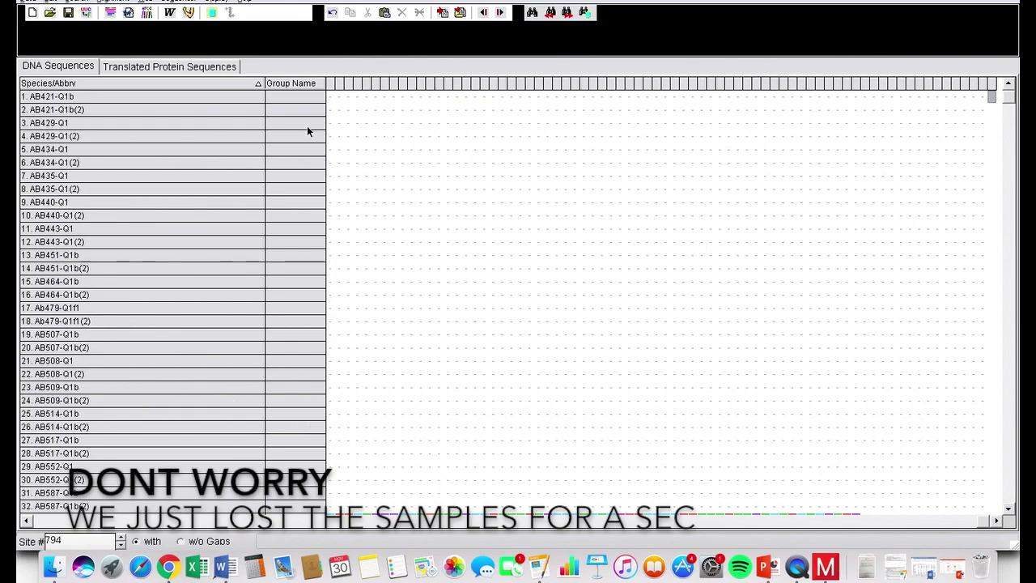
# Go to site 15990 in the Q1 mitochondrion complete genome sequences, rows 166 to 176.
pyautogui.scroll(-2, 274, 220)
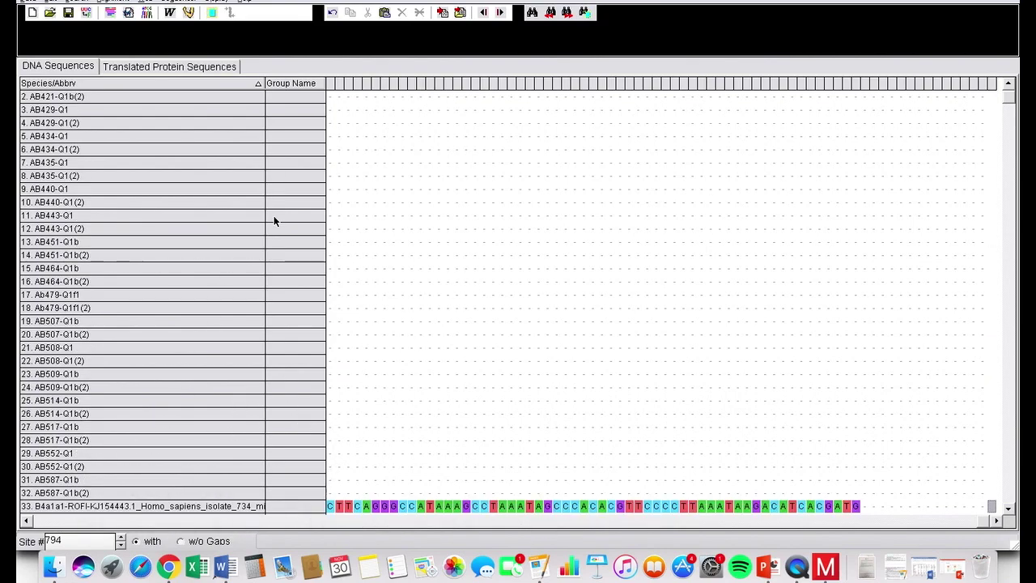
pyautogui.scroll(-15, 274, 219)
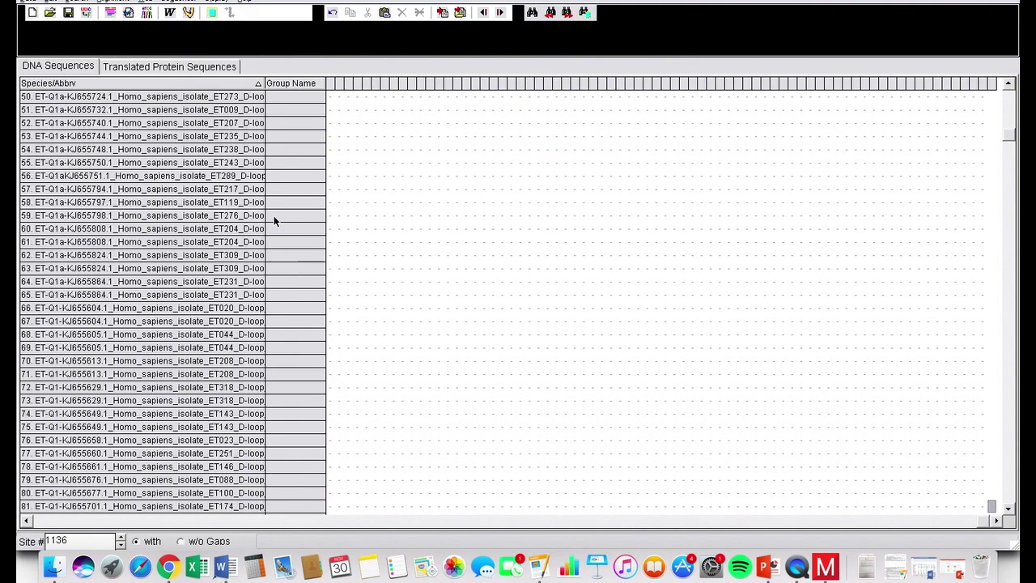
pyautogui.scroll(-5, 274, 215)
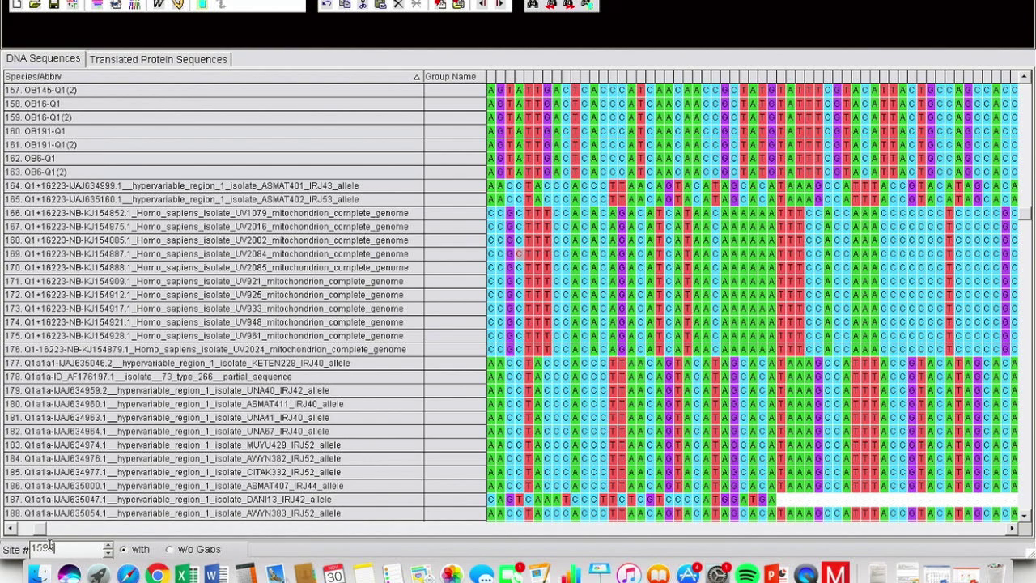
pyautogui.press('Return')
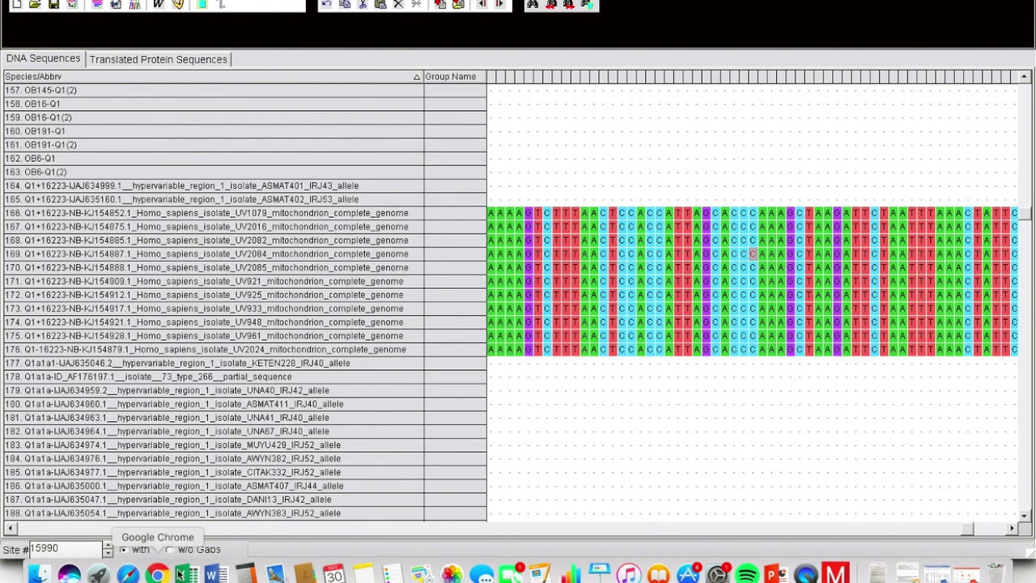
# Delete sites 1 through 15990 from the complete genome sequences in rows 166 to 176.
pyautogui.moveTo(753, 219); pyautogui.dragTo(760, 349)
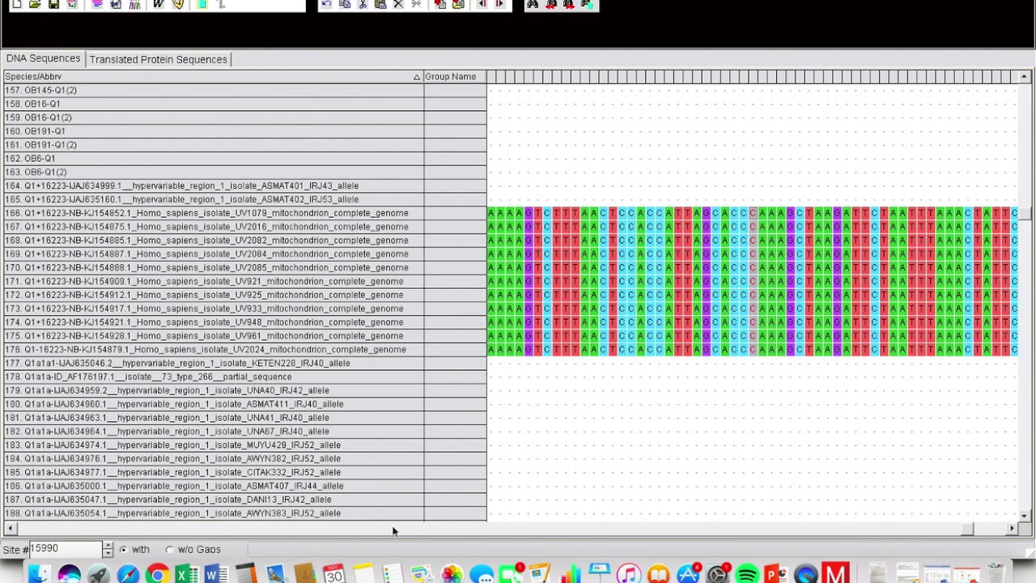
pyautogui.moveTo(968, 528); pyautogui.dragTo(3, 550)
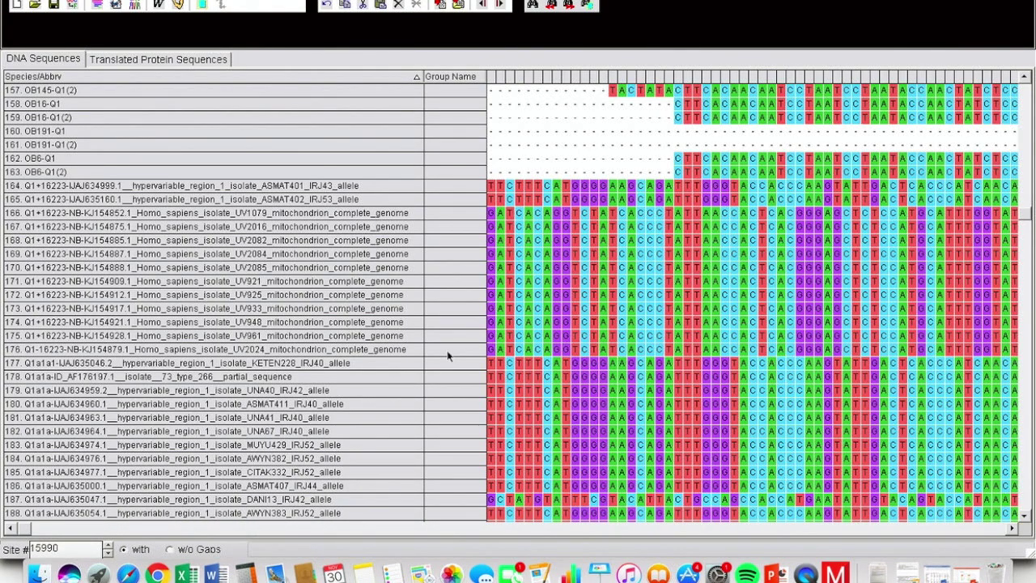
pyautogui.moveTo(494, 213); pyautogui.dragTo(493, 350)
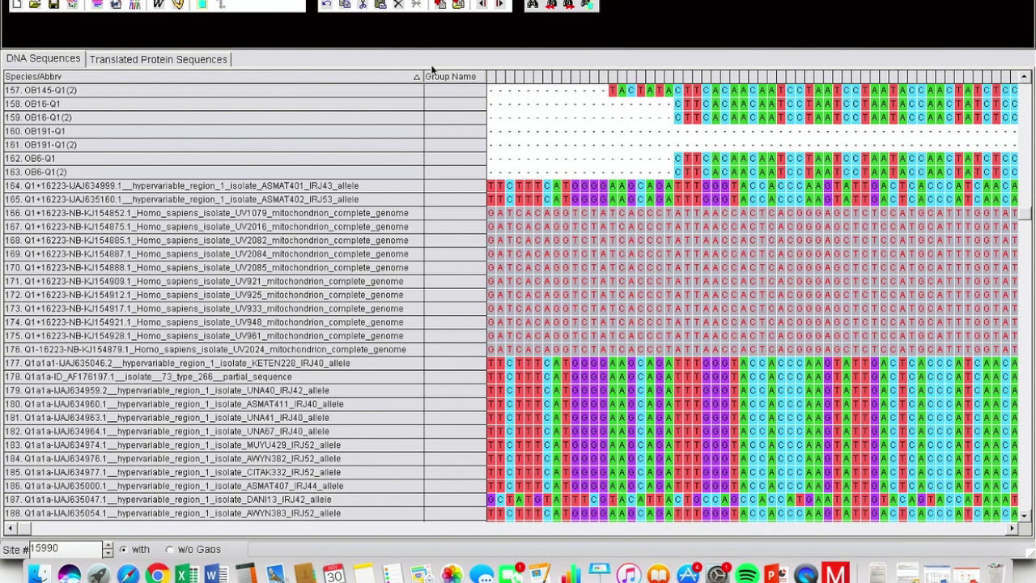
pyautogui.click(397, 5)
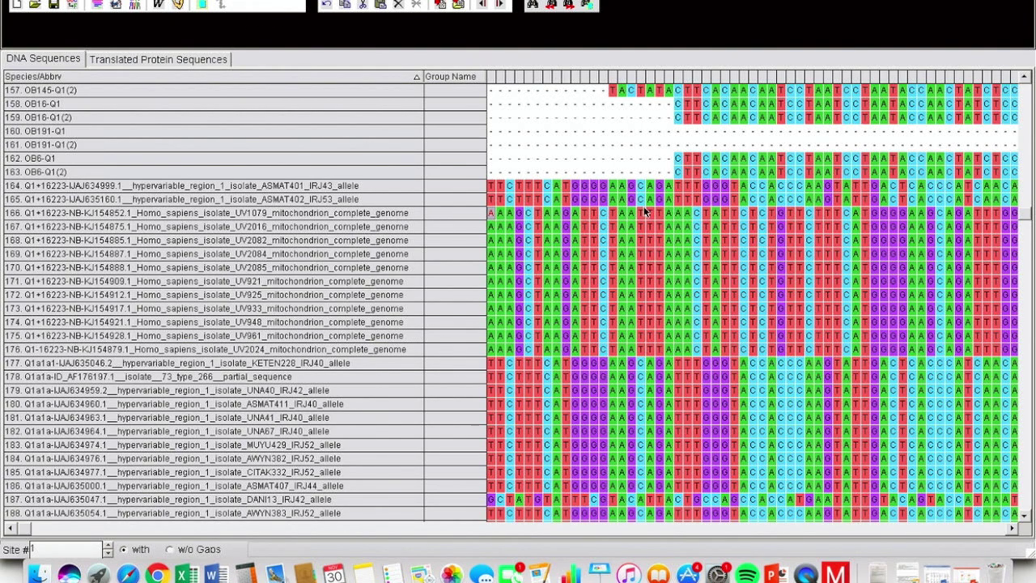
# Run a MUSCLE DNA alignment on all the sequences and bring its progress window into view.
pyautogui.scroll(-18, 1027, 225)
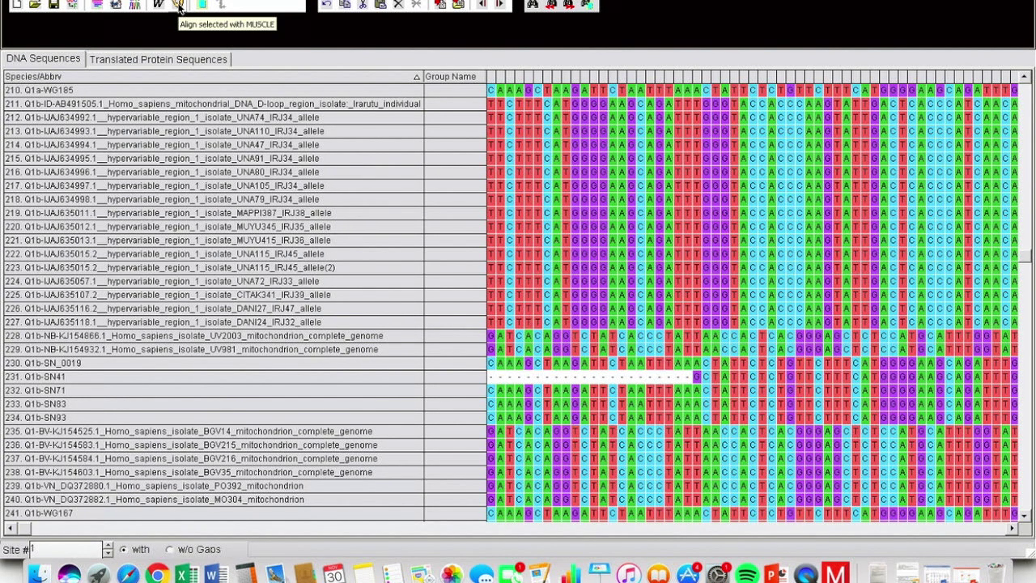
pyautogui.click(106, 2)
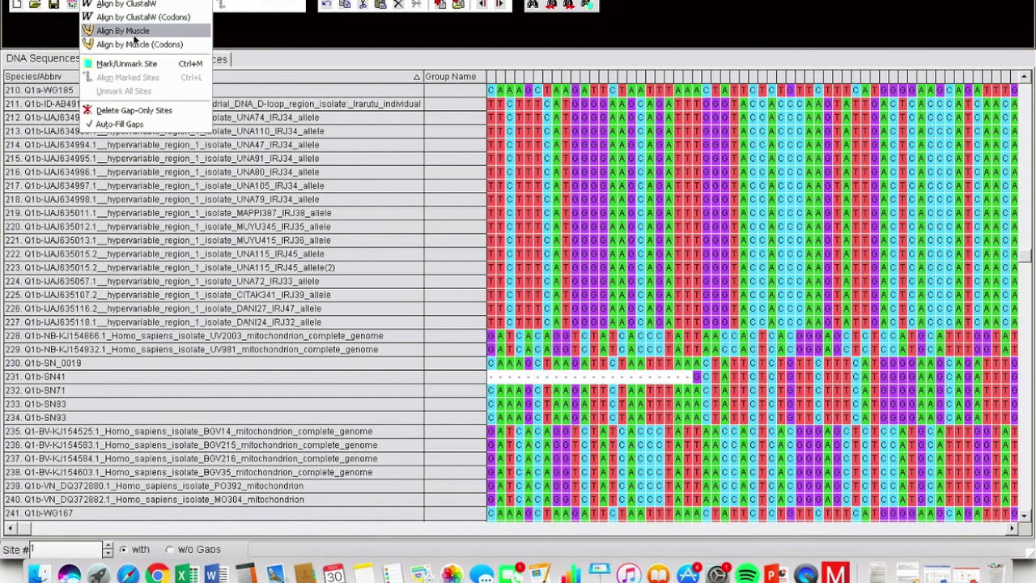
pyautogui.click(389, 24)
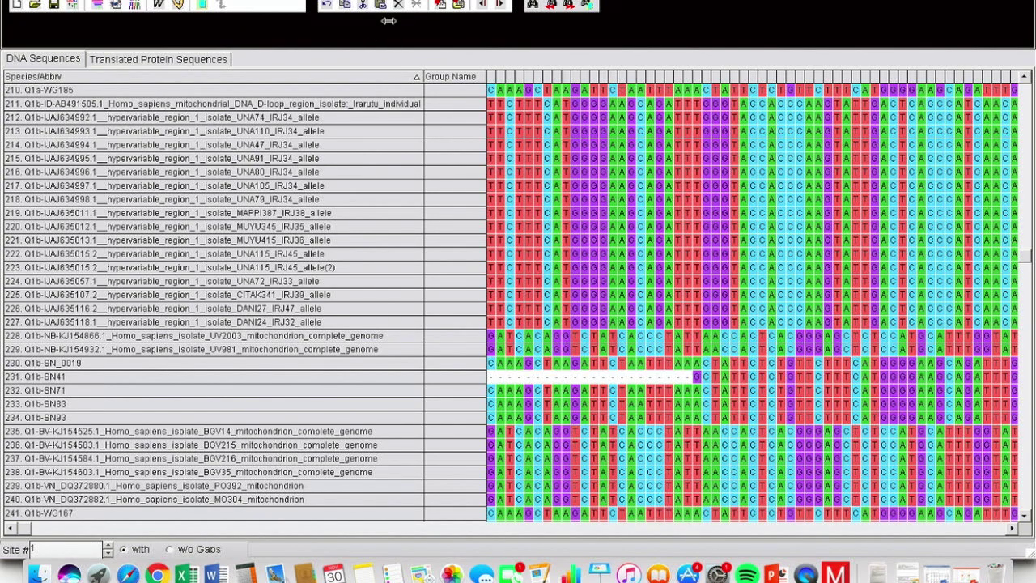
pyautogui.click(182, 5)
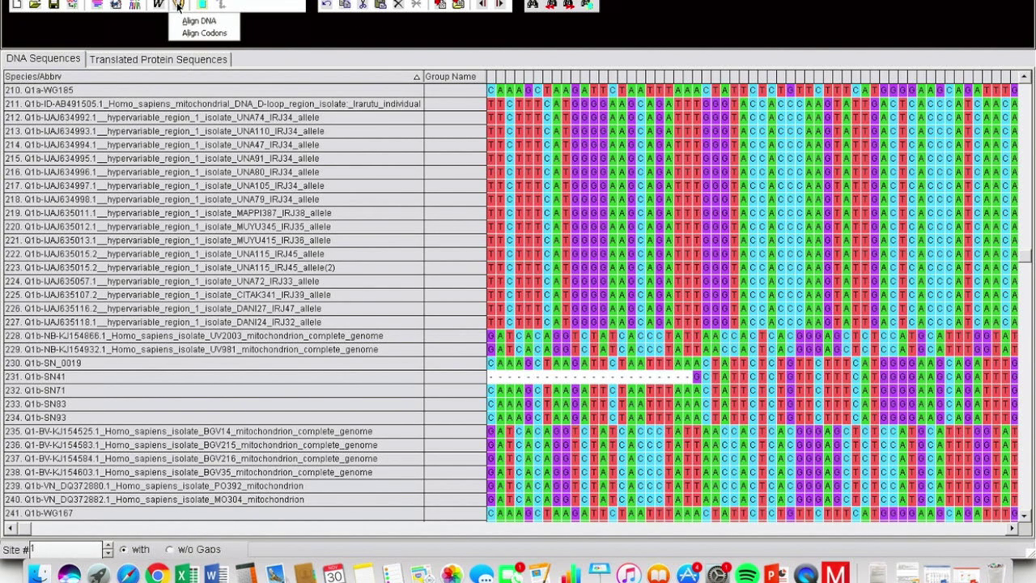
pyautogui.click(213, 24)
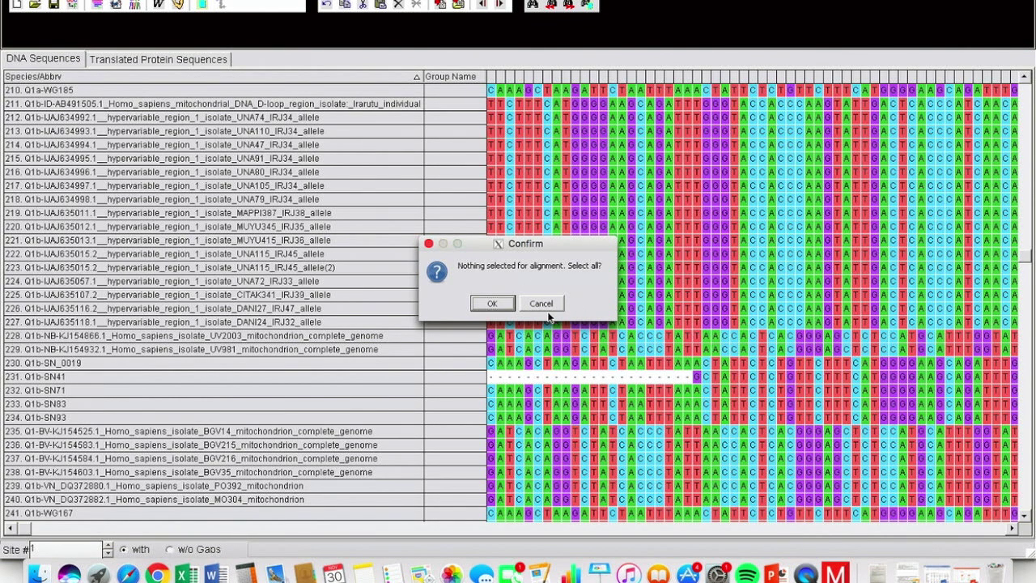
pyautogui.click(492, 304)
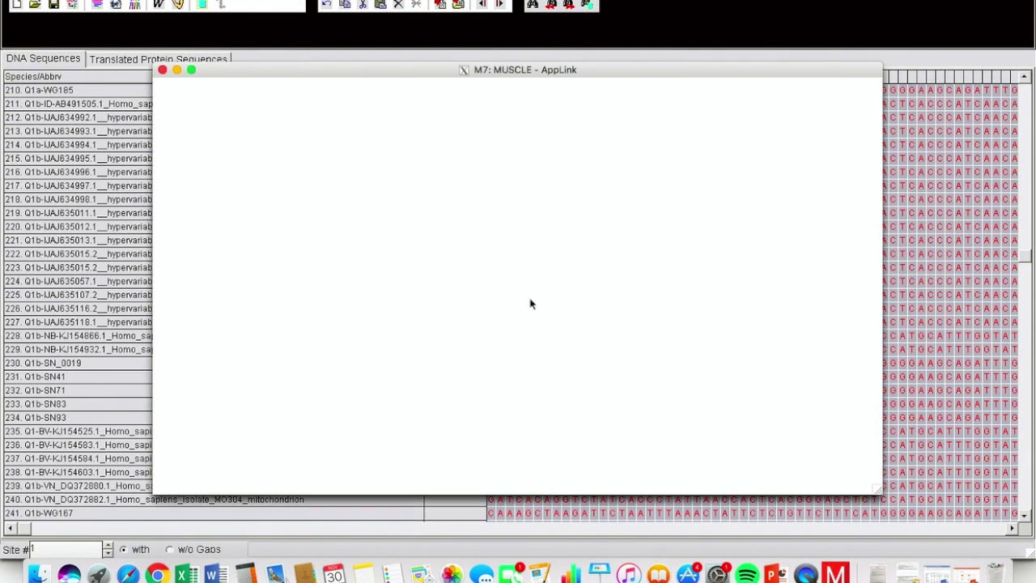
pyautogui.click(669, 477)
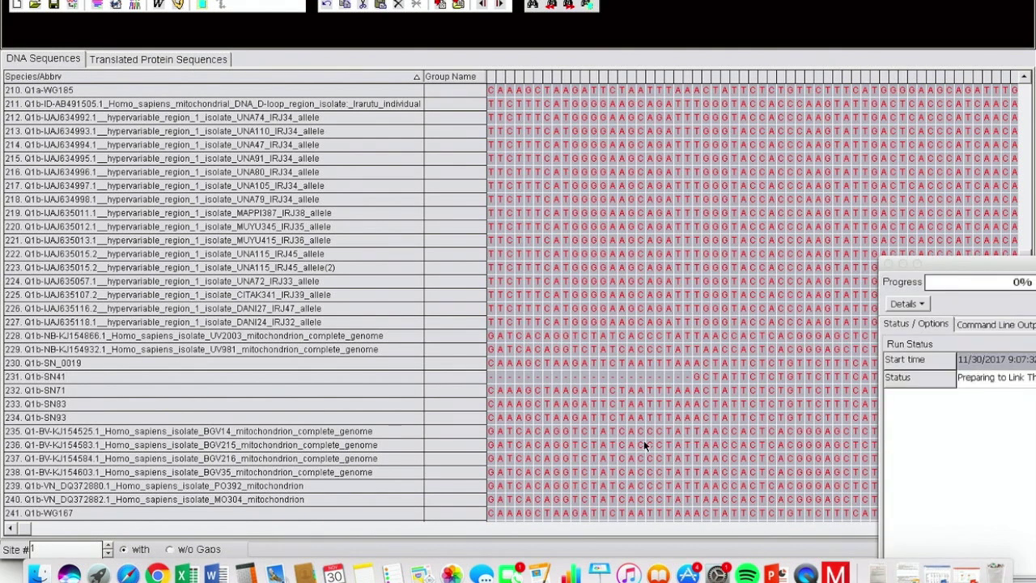
pyautogui.moveTo(977, 273); pyautogui.dragTo(539, 142)
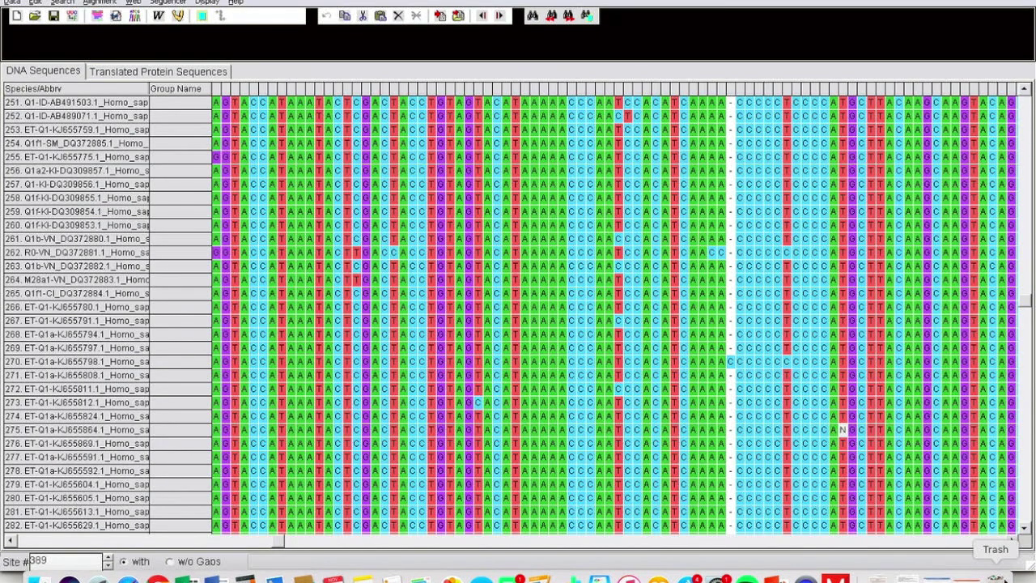
# Examine the aligned sequences around sites 345 to 385 for differing bases and gaps, including row 270 and rows 18 to 23.
pyautogui.click(434, 98)
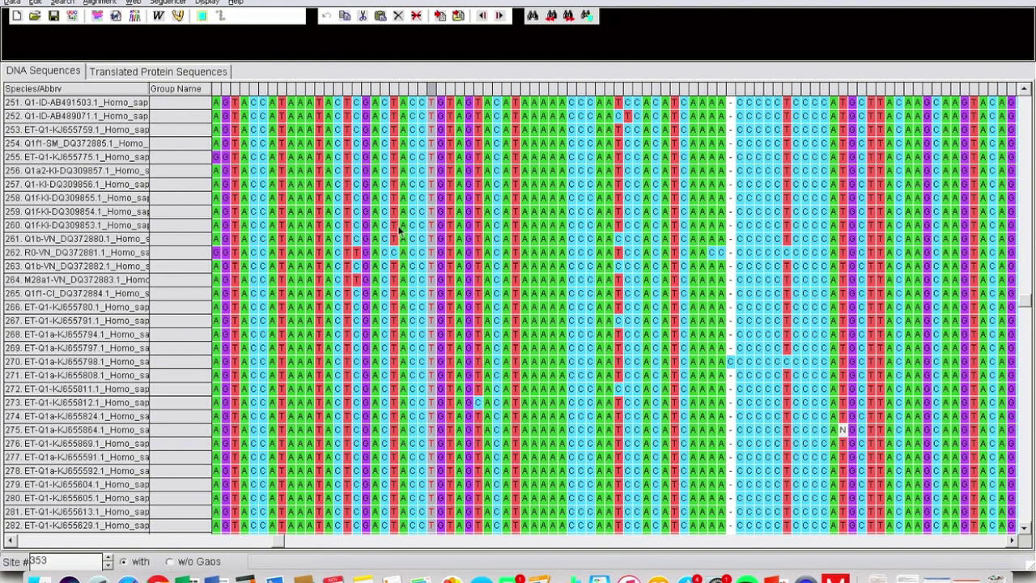
pyautogui.click(355, 255)
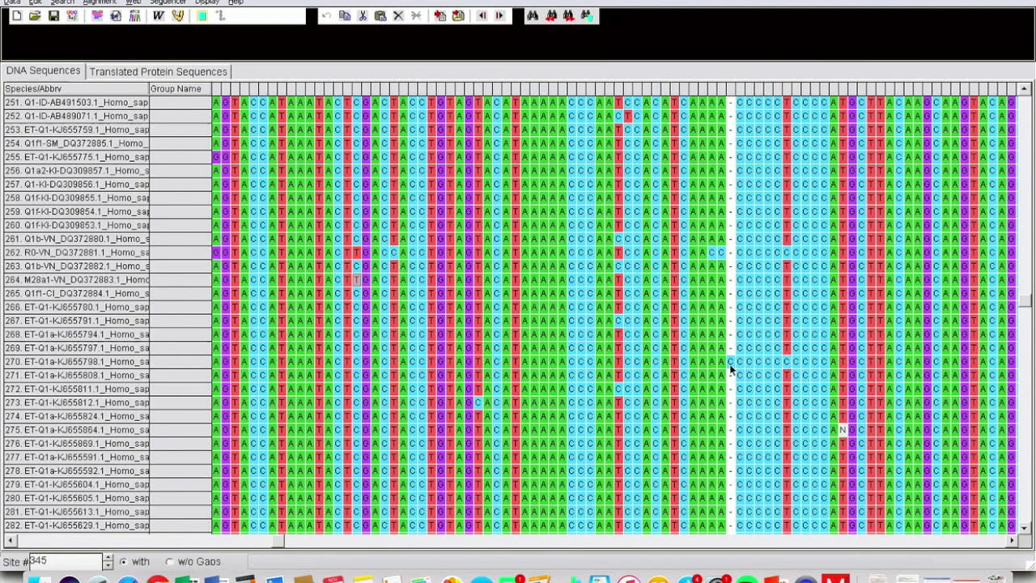
pyautogui.click(134, 362)
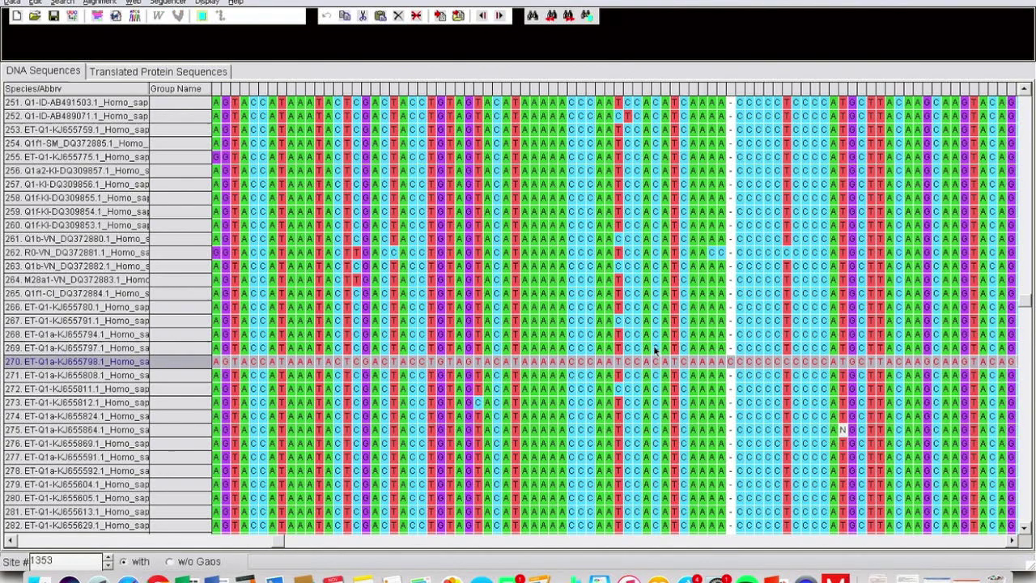
pyautogui.click(732, 365)
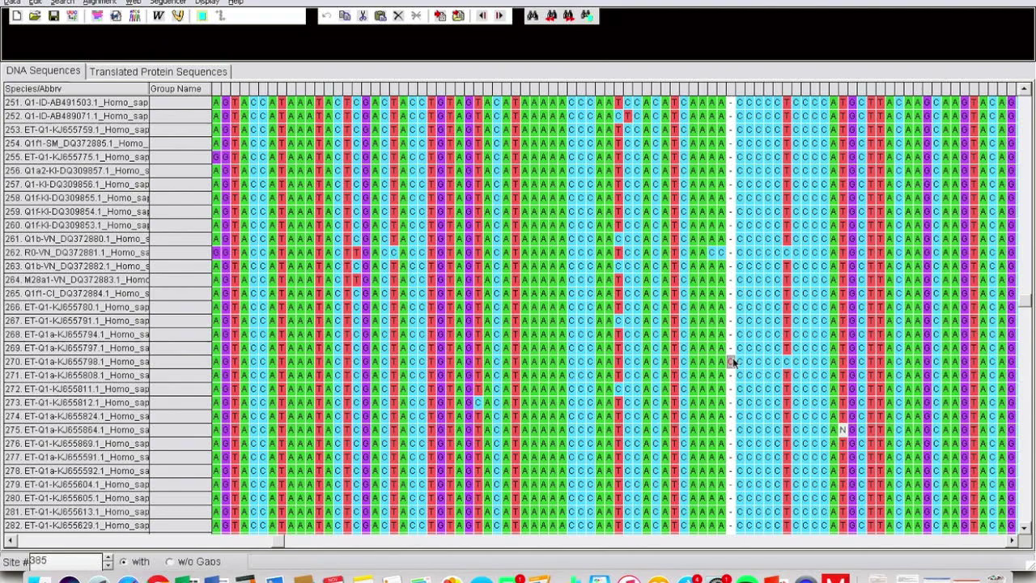
pyautogui.moveTo(1027, 294); pyautogui.dragTo(1014, 111)
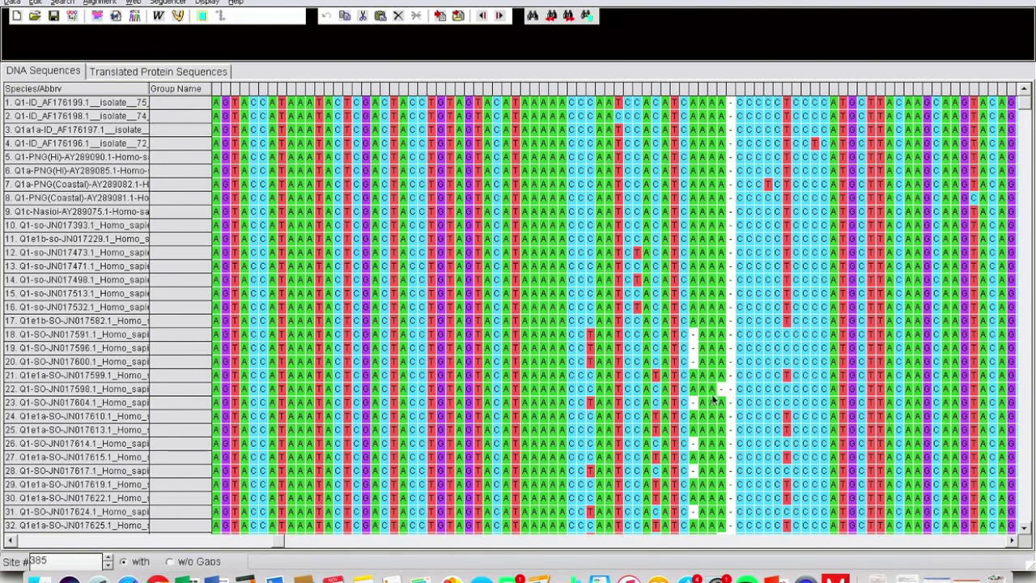
pyautogui.click(694, 334)
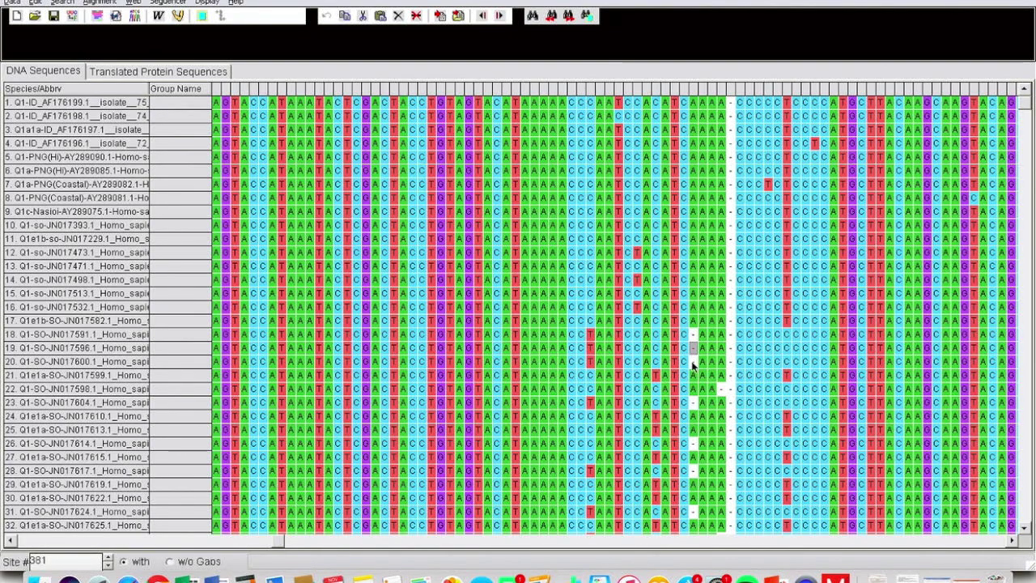
pyautogui.click(714, 389)
pyautogui.click(698, 403)
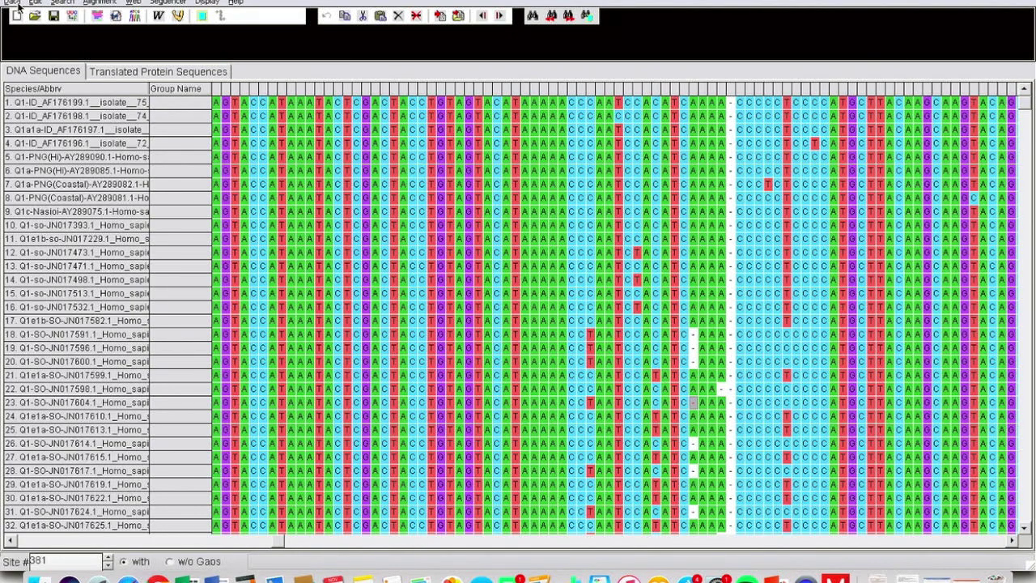
# Export the alignment in NEXUS/PAUP format to the Desktop, replacing the existing file Total Q1 aligned samples - Copy.nexus.
pyautogui.click(13, 3)
pyautogui.moveTo(71, 111)
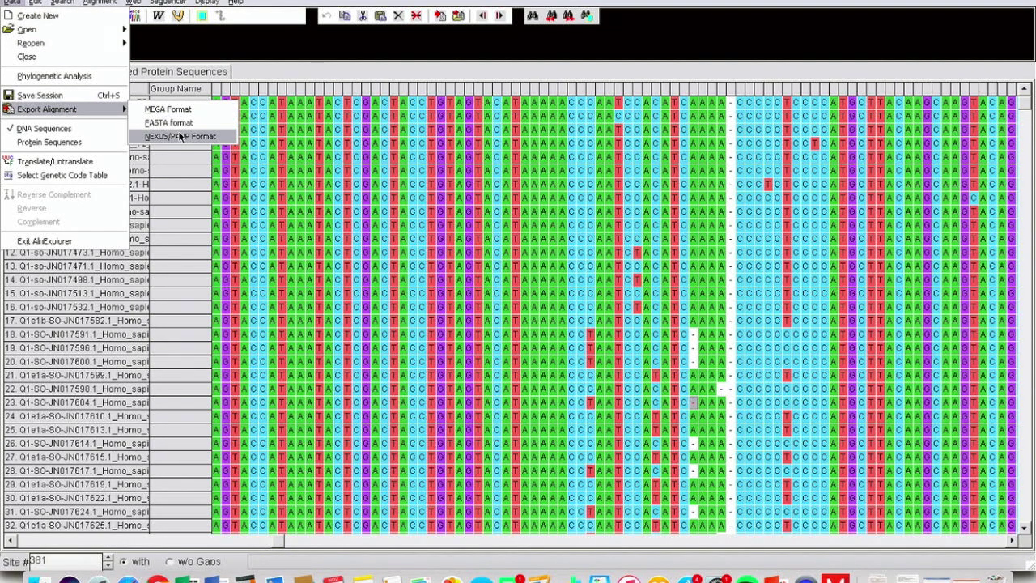
pyautogui.click(181, 137)
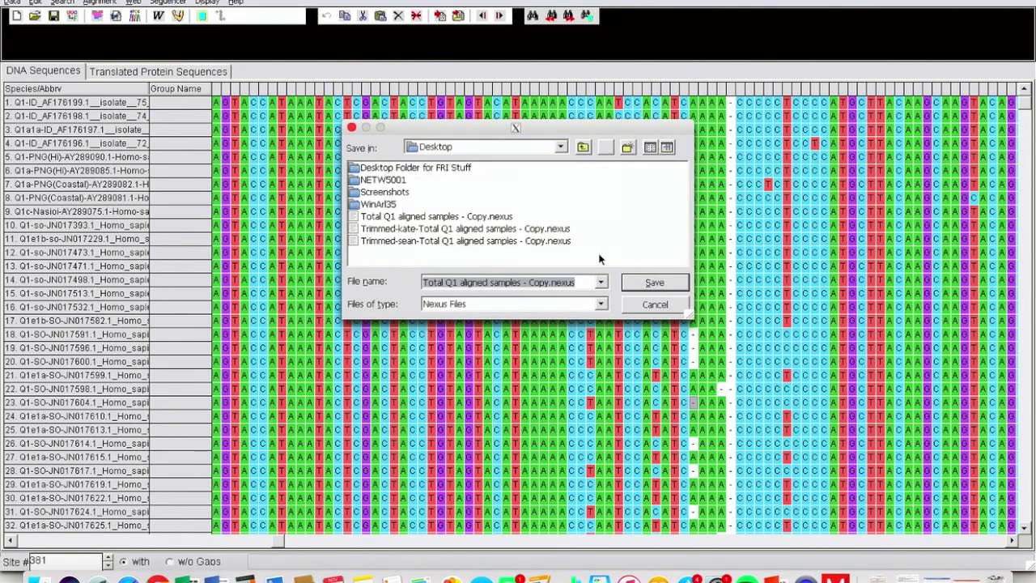
pyautogui.click(655, 284)
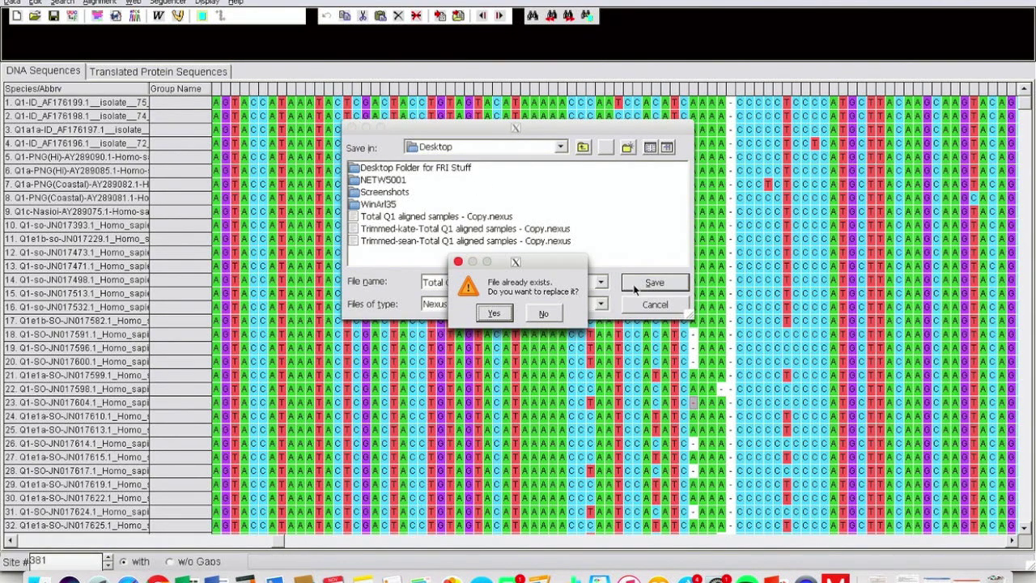
pyautogui.click(494, 315)
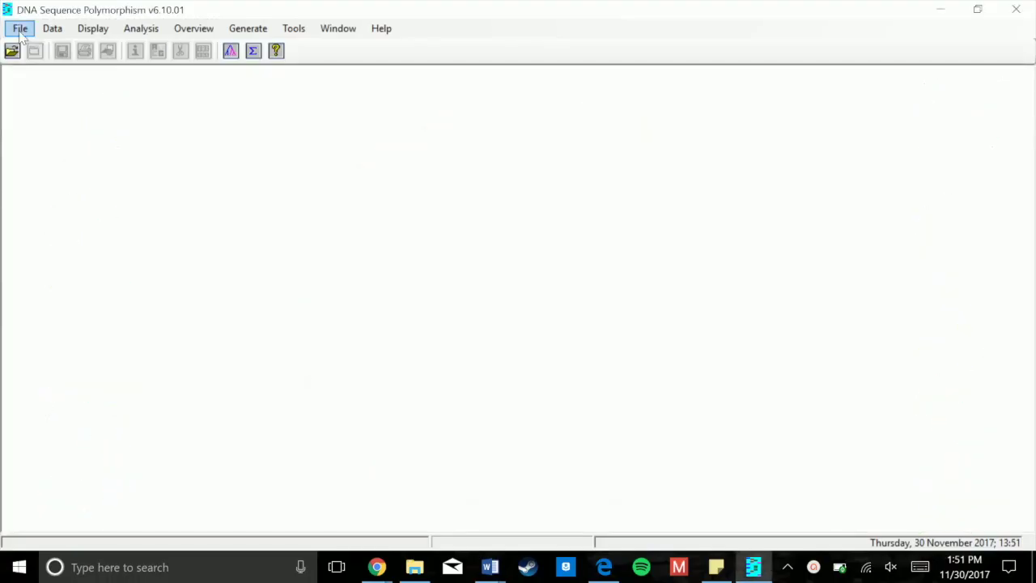
# In DnaSP, start opening a data file and go to the Video Example folder inside DnaSP v6.
pyautogui.click(26, 32)
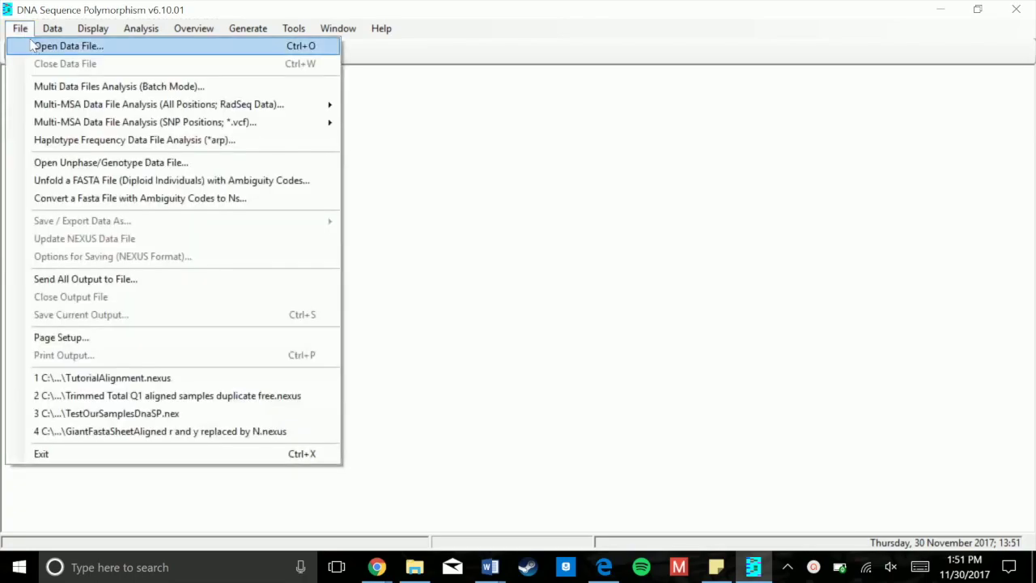
pyautogui.click(35, 47)
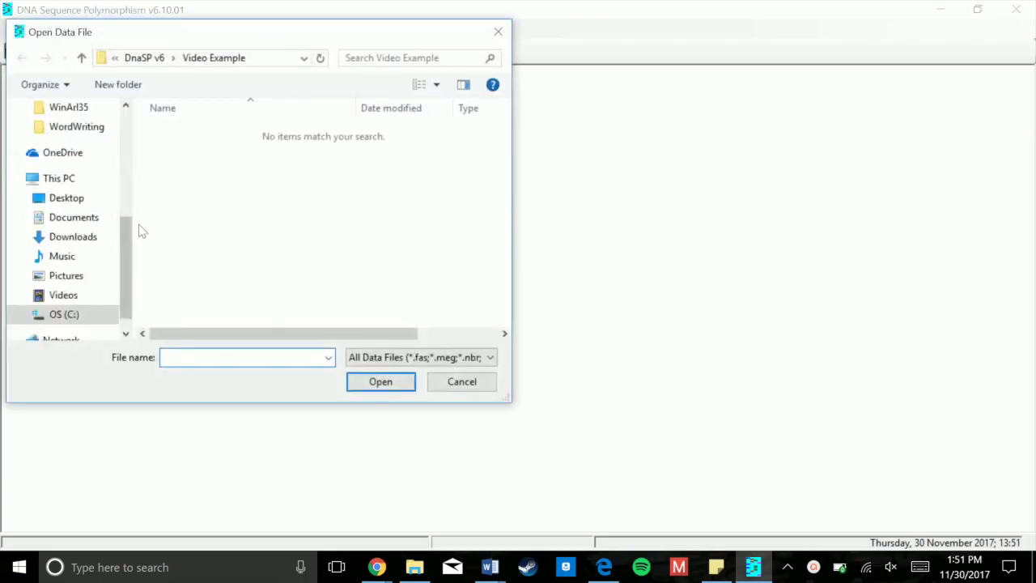
pyautogui.moveTo(132, 255); pyautogui.dragTo(123, 157)
pyautogui.click(77, 167)
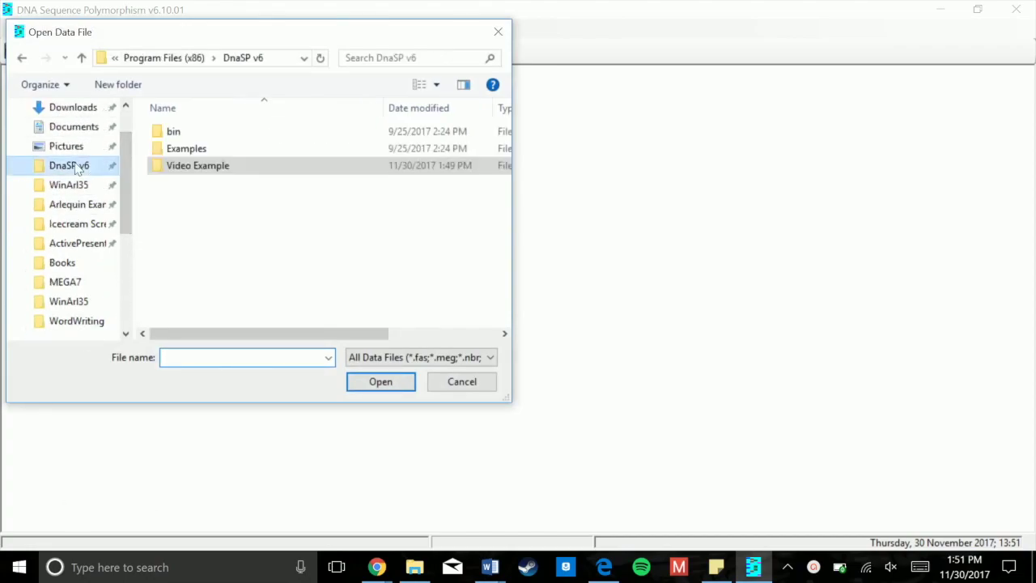
pyautogui.doubleClick(181, 166)
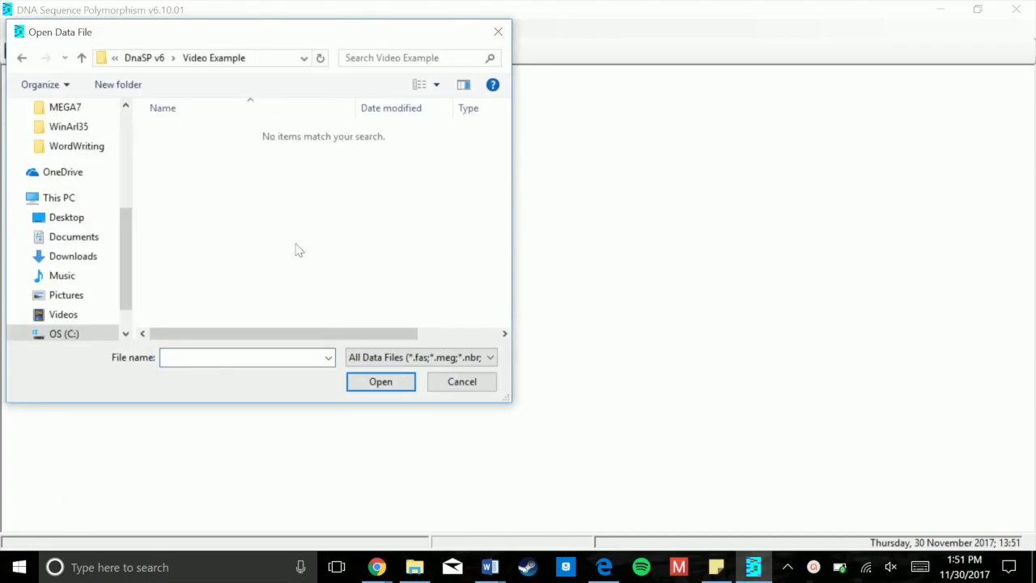
# List all file types, open TutorialAlignment.nexus, and dismiss its data information summary.
pyautogui.click(392, 359)
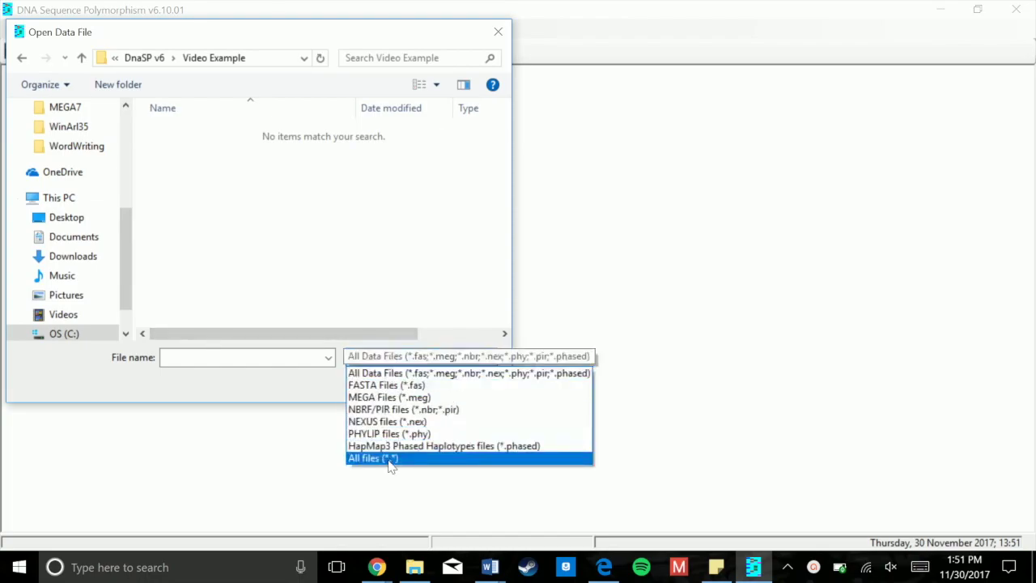
pyautogui.click(392, 458)
pyautogui.click(227, 136)
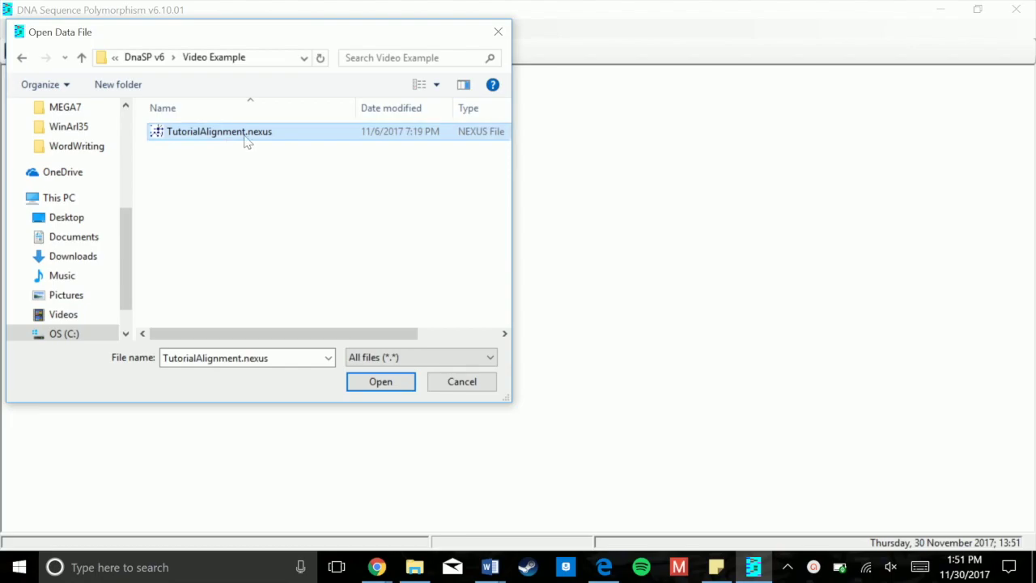
pyautogui.click(400, 383)
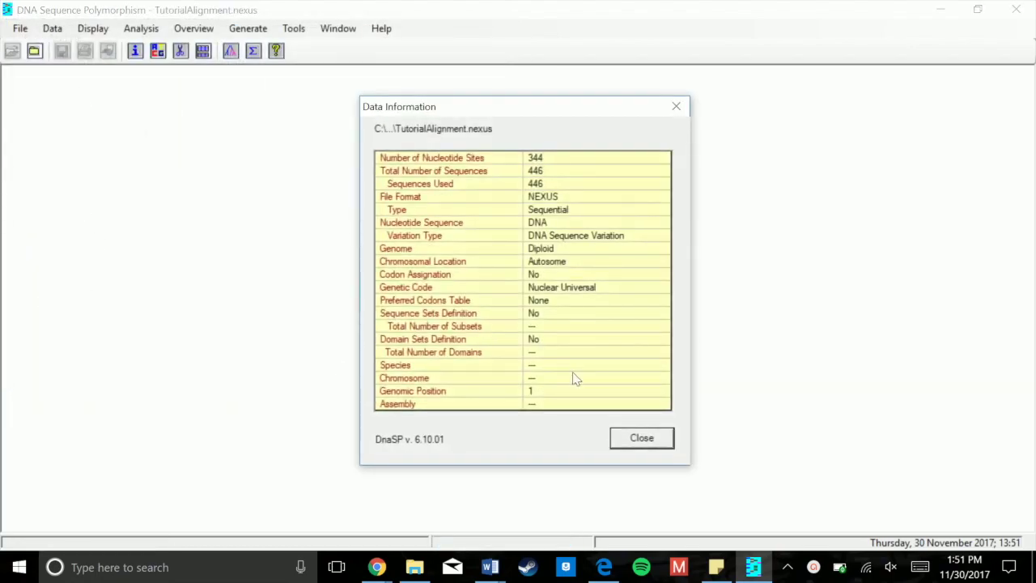
pyautogui.click(623, 442)
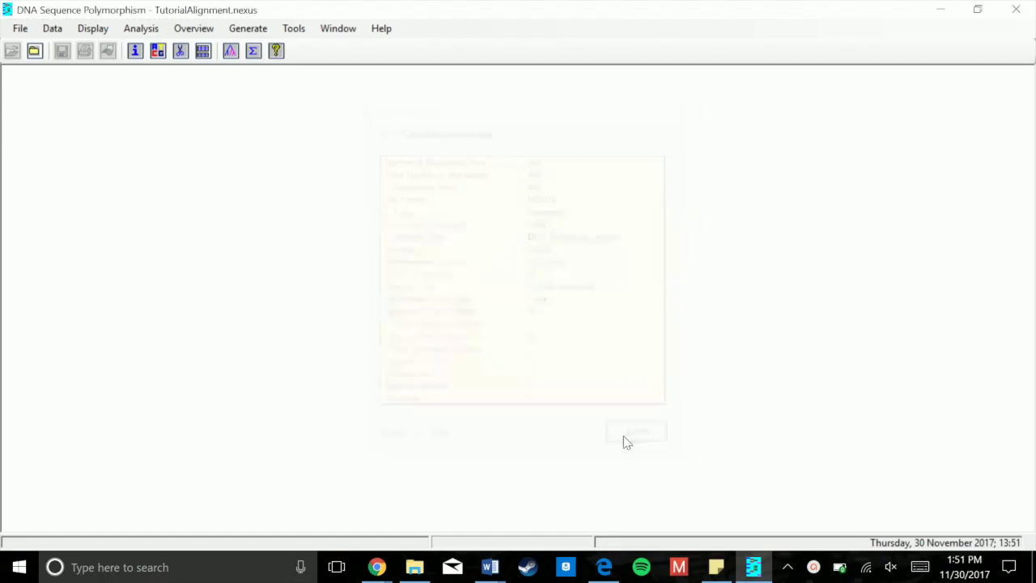
# Review the data information for the loaded alignment and close it.
pyautogui.click(50, 29)
pyautogui.moveTo(92, 29)
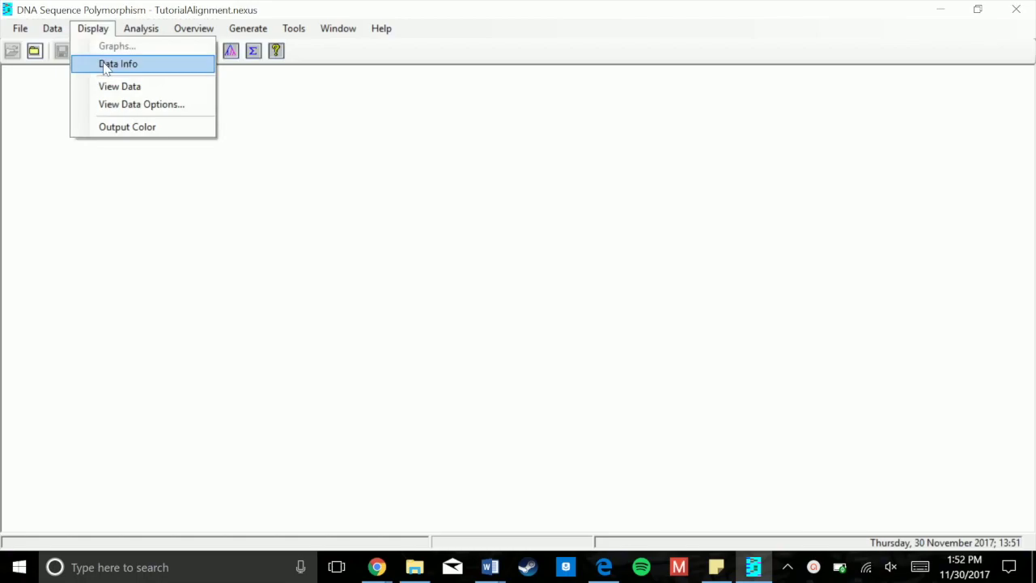
pyautogui.click(107, 65)
pyautogui.click(628, 441)
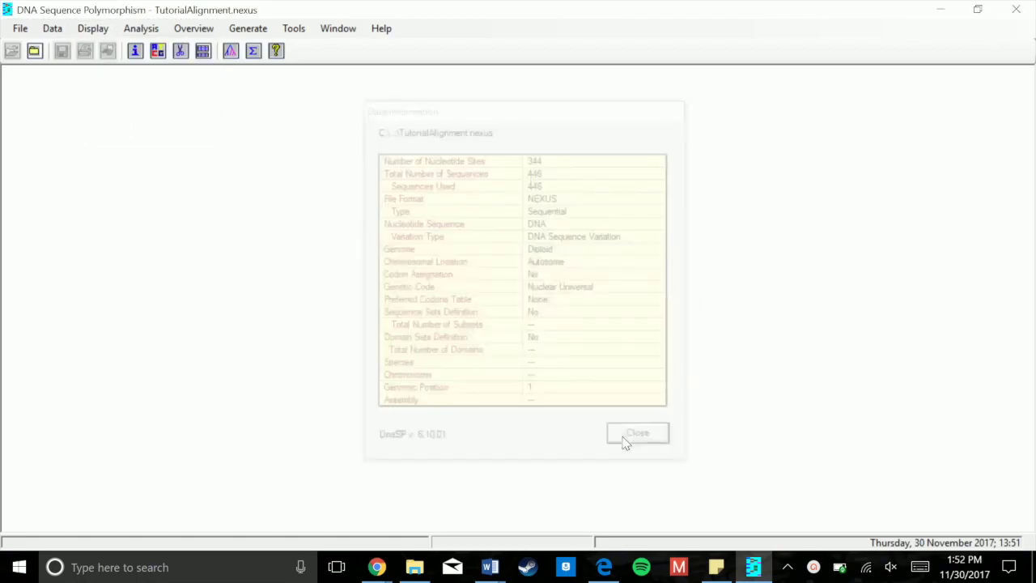
# Set the nucleotide sequence format to DNA with a haploid genomic state and mitochondrial chromosomal location.
pyautogui.click(52, 29)
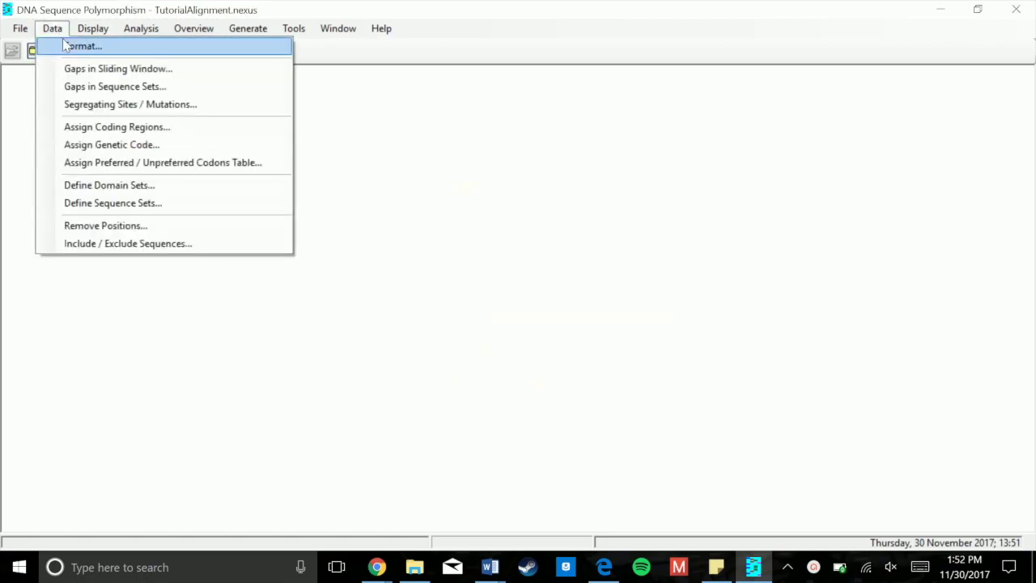
pyautogui.click(67, 43)
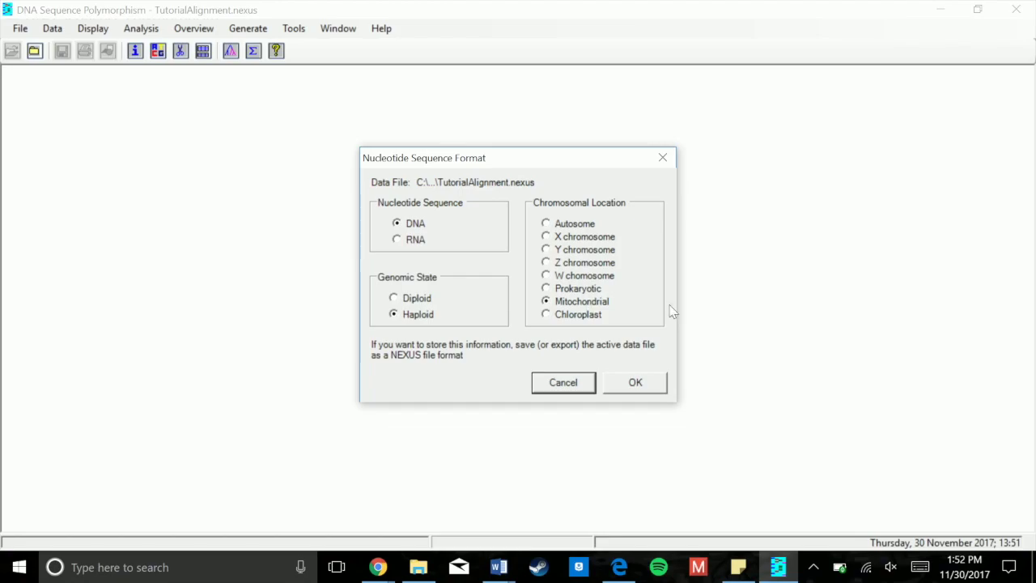
pyautogui.click(635, 383)
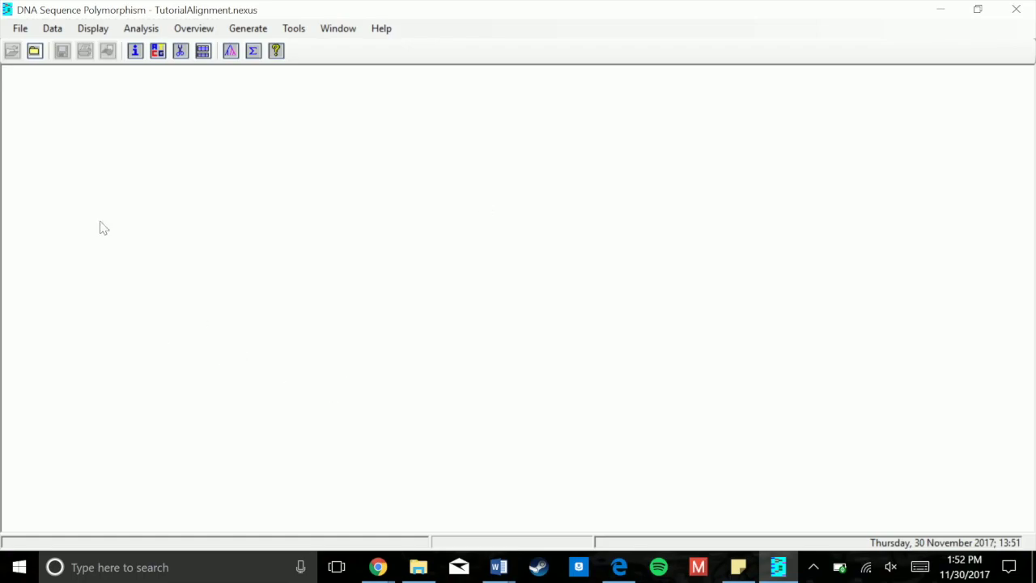
# Generate a Roehl data file from all included sequences, sites 1 to 344, with gaps not considered and invariable sites removed.
pyautogui.click(20, 28)
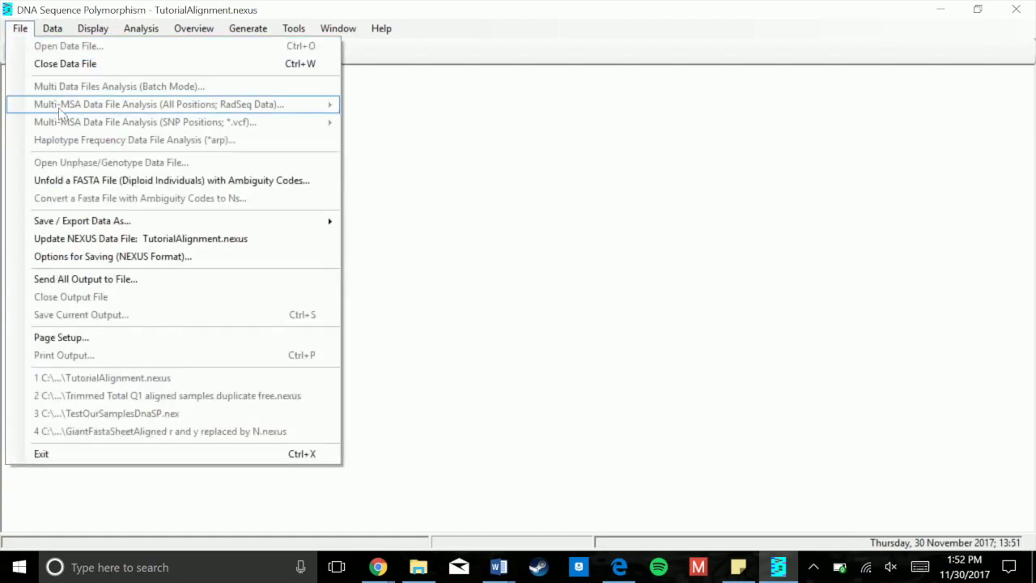
pyautogui.moveTo(85, 220)
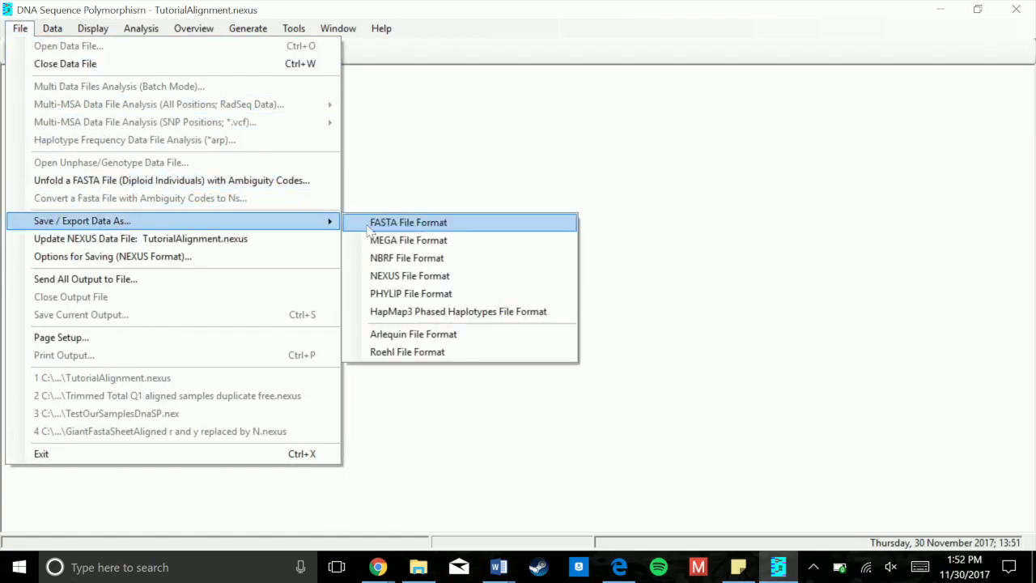
pyautogui.click(425, 353)
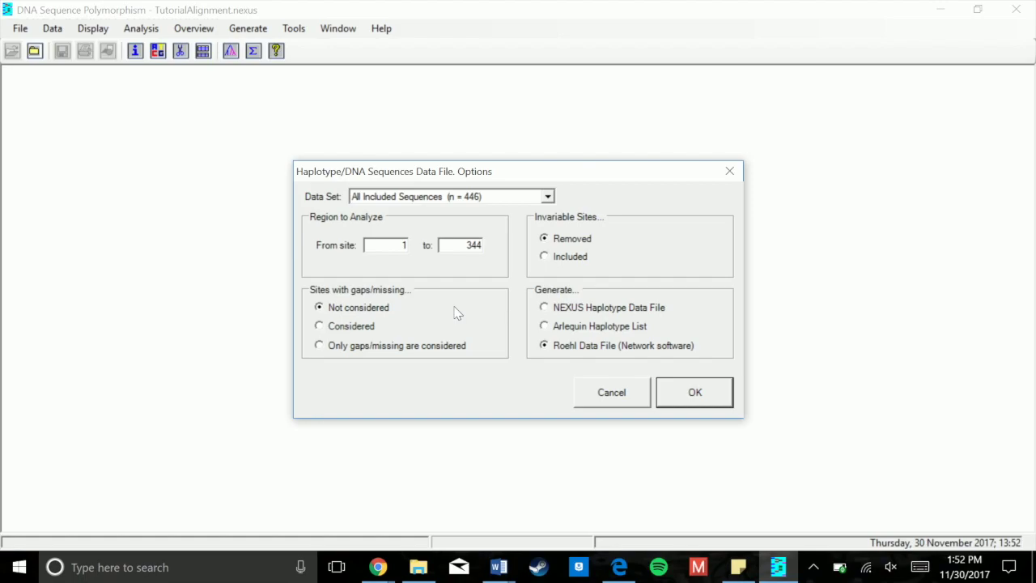
pyautogui.click(682, 395)
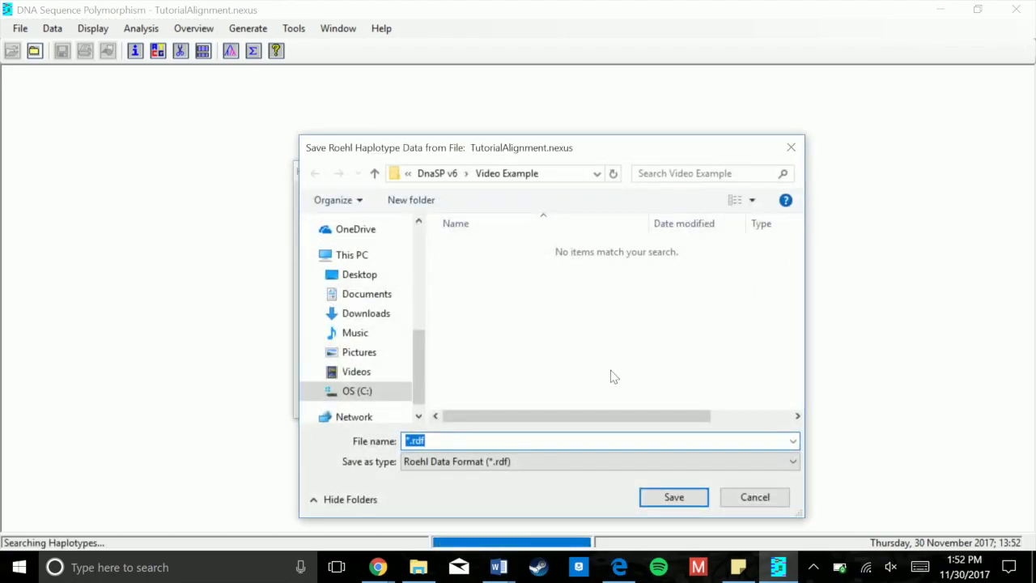
# Save the Roehl haplotype data as Tutorialready.rdf in the Video Example folder.
pyautogui.press('Home')
pyautogui.press('Delete')
pyautogui.write('Tutorialready')
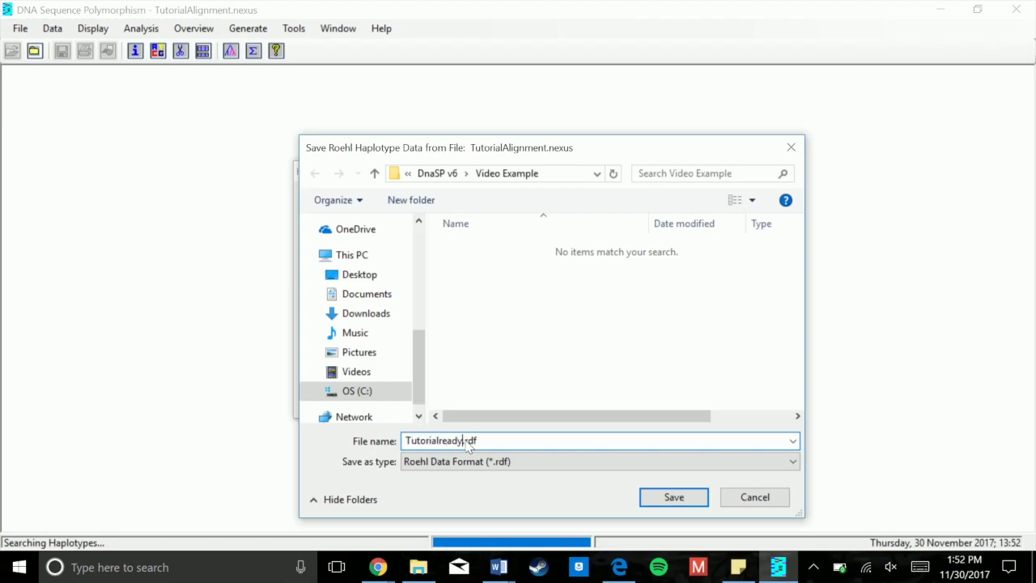
pyautogui.click(647, 501)
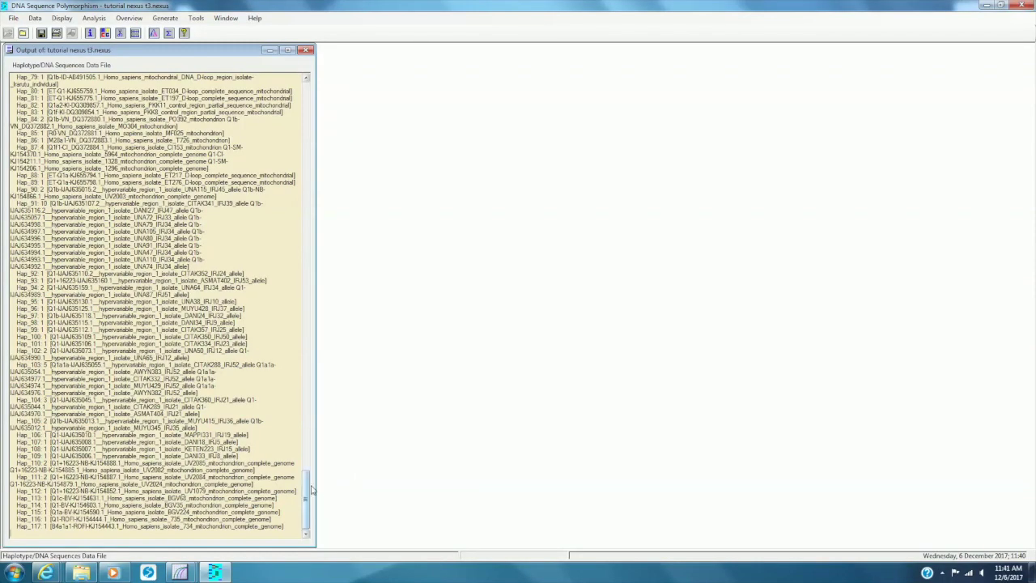
# Examine the haplotype output for the haplotype distribution, diversity and the sequences belonging to each haplotype.
pyautogui.moveTo(308, 502); pyautogui.dragTo(292, 122)
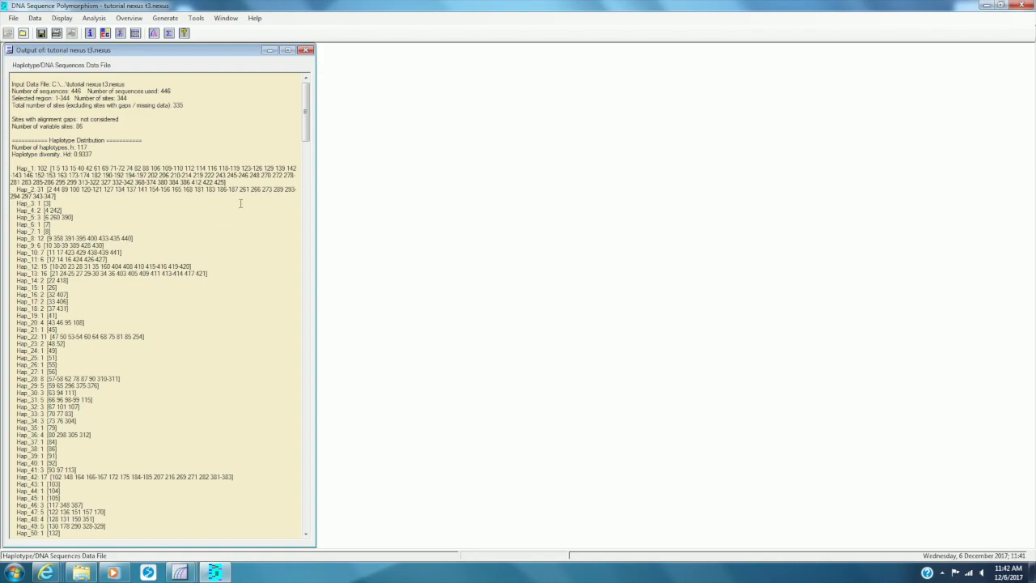
pyautogui.scroll(-20, 241, 203)
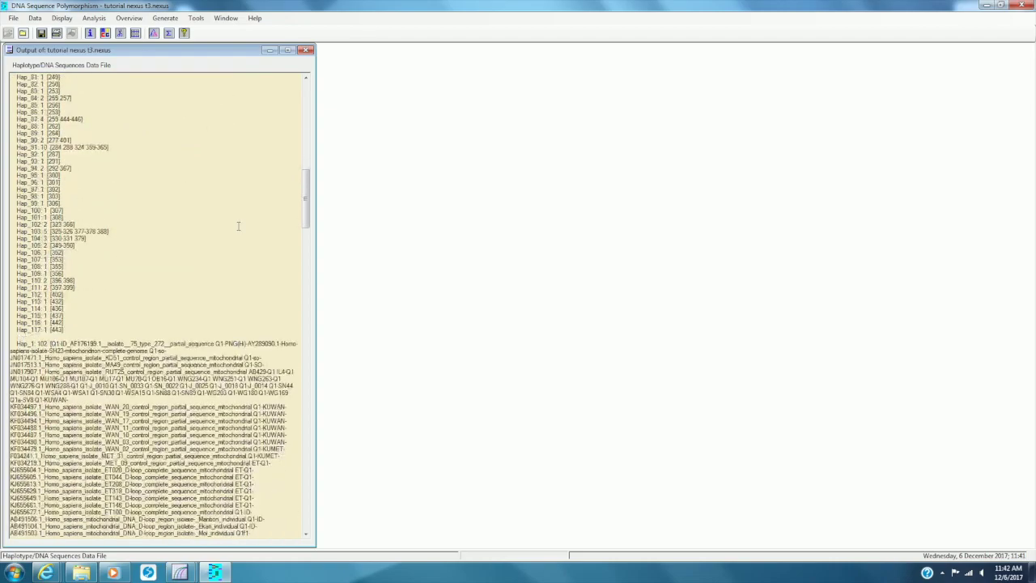
pyautogui.scroll(-6, 239, 226)
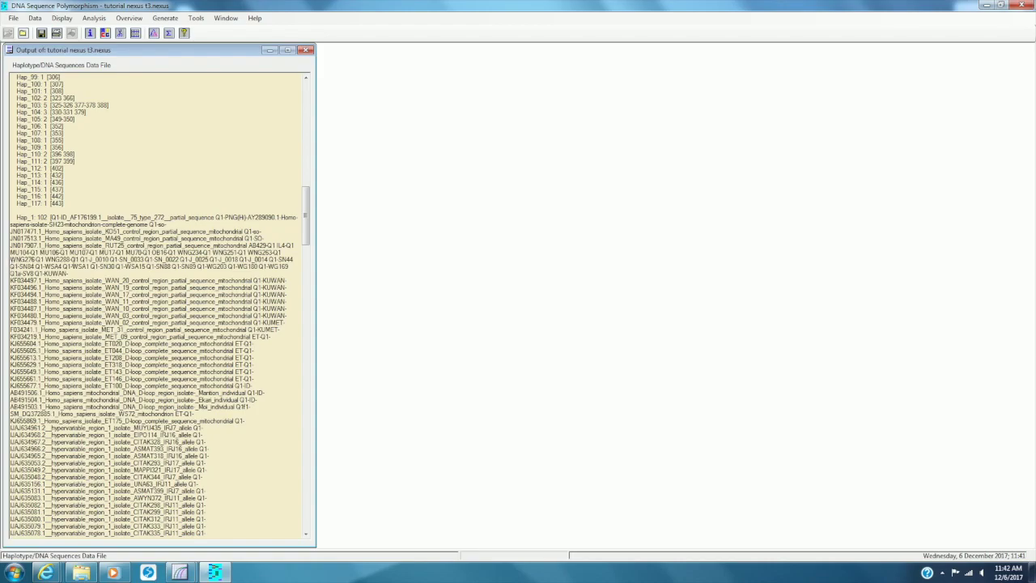
pyautogui.scroll(6, 199, 268)
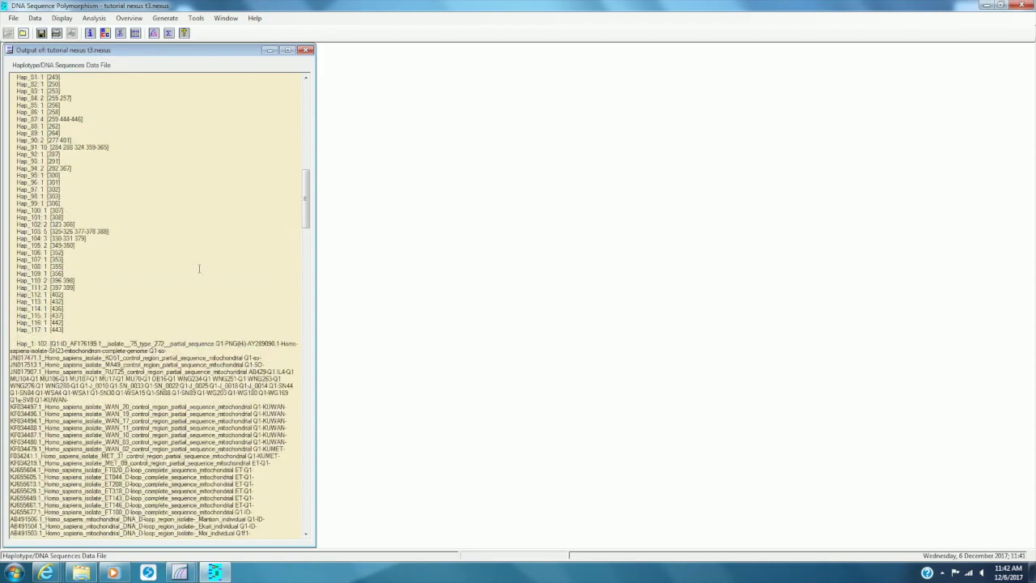
pyautogui.moveTo(179, 374); pyautogui.dragTo(121, 72)
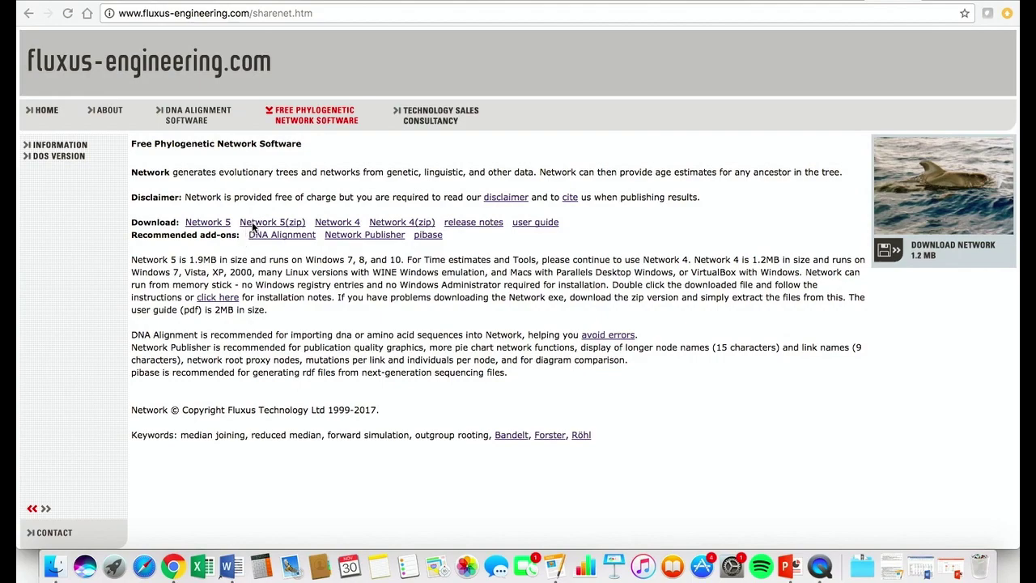
# Download the Network 5 zip from the fluxus-engineering page, unpack NETW5001 (5).zip in Finder, and close the extracted folder's window.
pyautogui.click(254, 227)
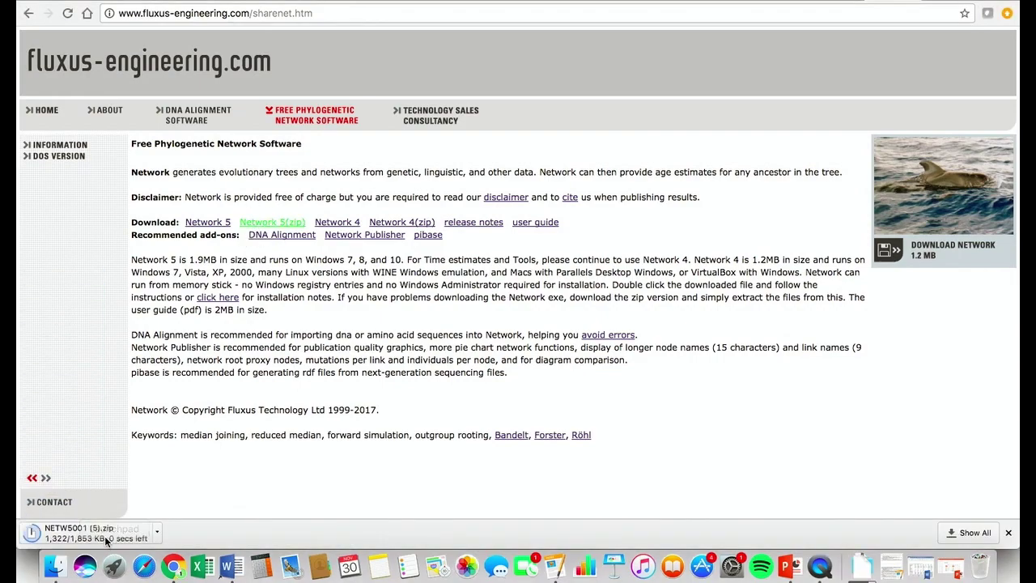
pyautogui.click(52, 567)
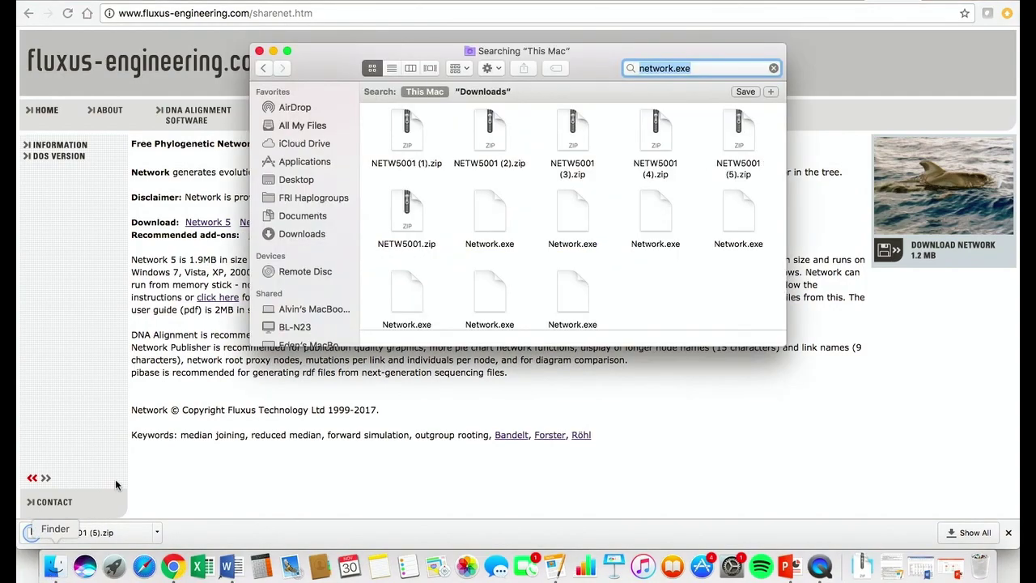
pyautogui.doubleClick(740, 131)
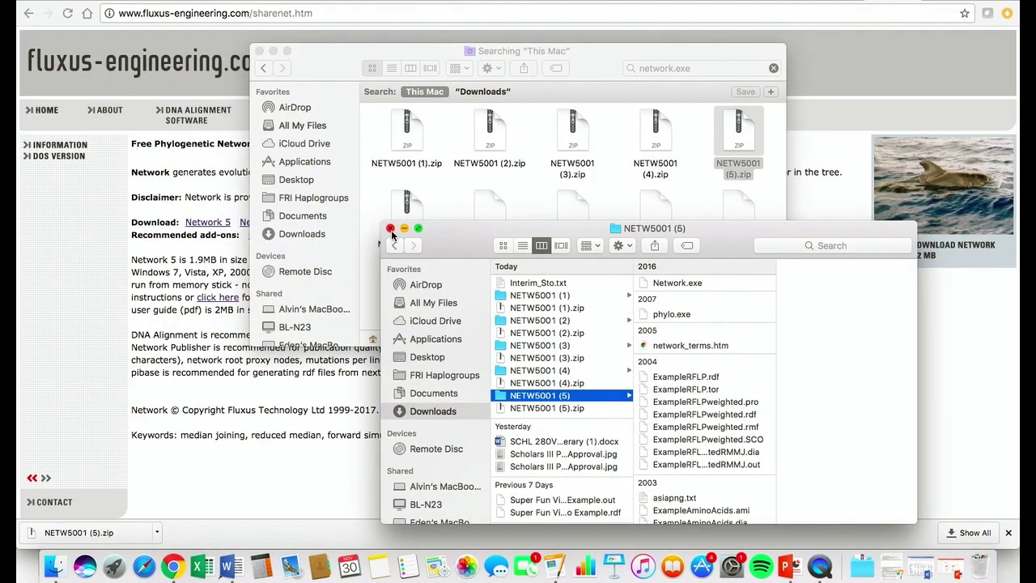
pyautogui.click(390, 228)
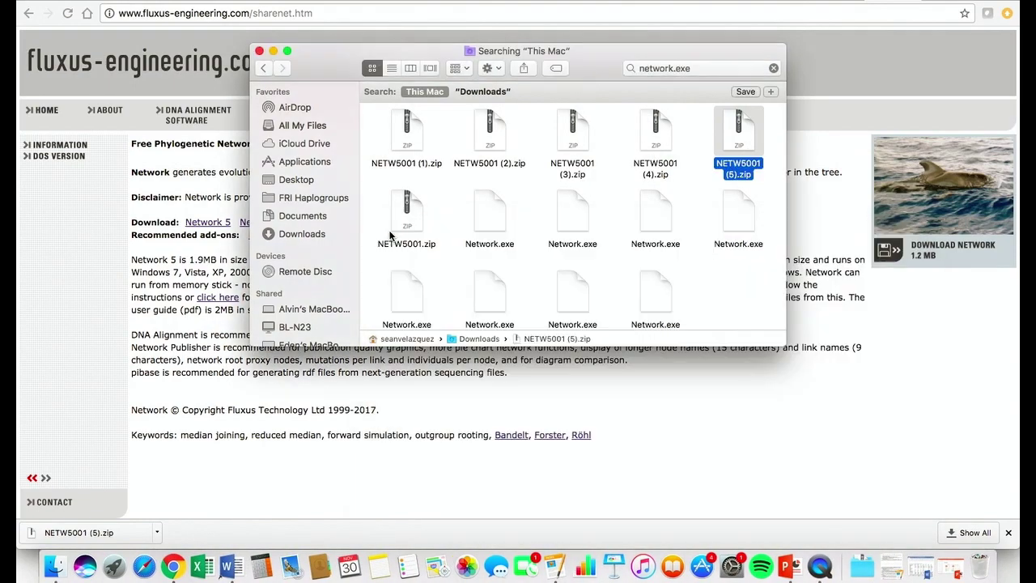
# Run Network.exe directly in Wine from the Finder search results.
pyautogui.doubleClick(657, 298)
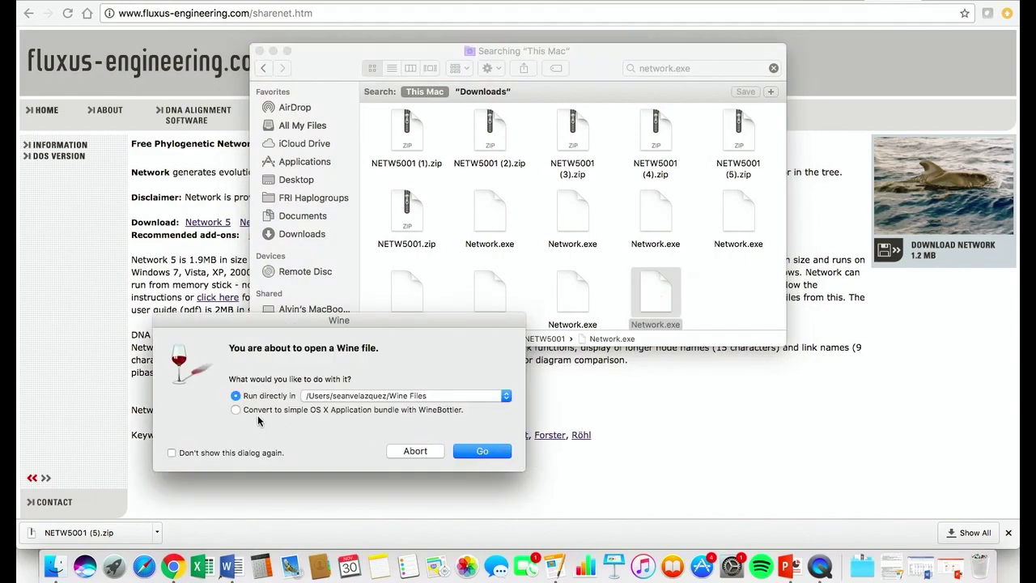
pyautogui.click(483, 451)
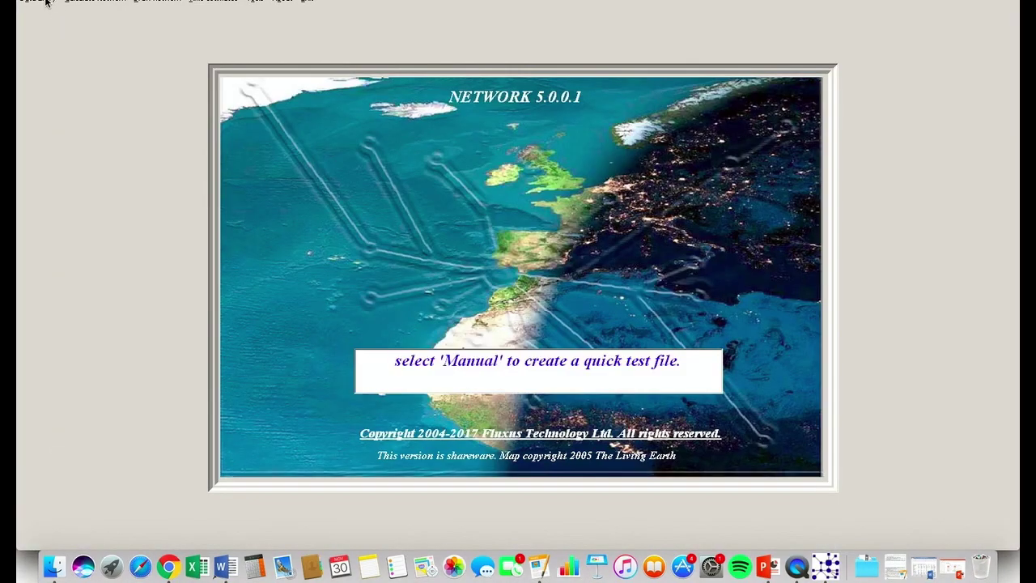
# Import the Roehl data file Super Fun Video Example.rdf from the Downloads folder into the data editor.
pyautogui.click(45, 2)
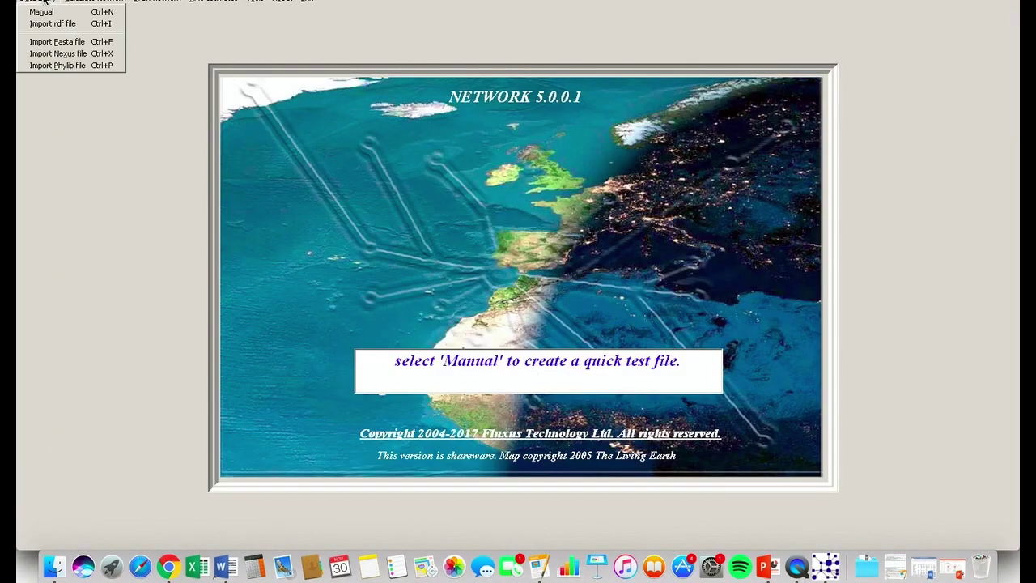
pyautogui.click(72, 25)
pyautogui.click(217, 26)
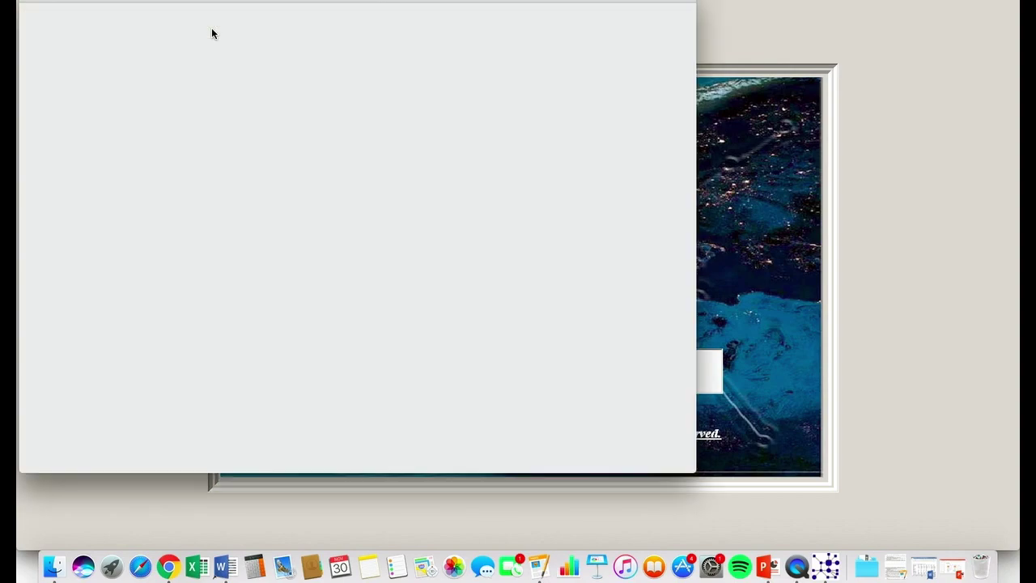
pyautogui.moveTo(487, 233); pyautogui.dragTo(599, 266)
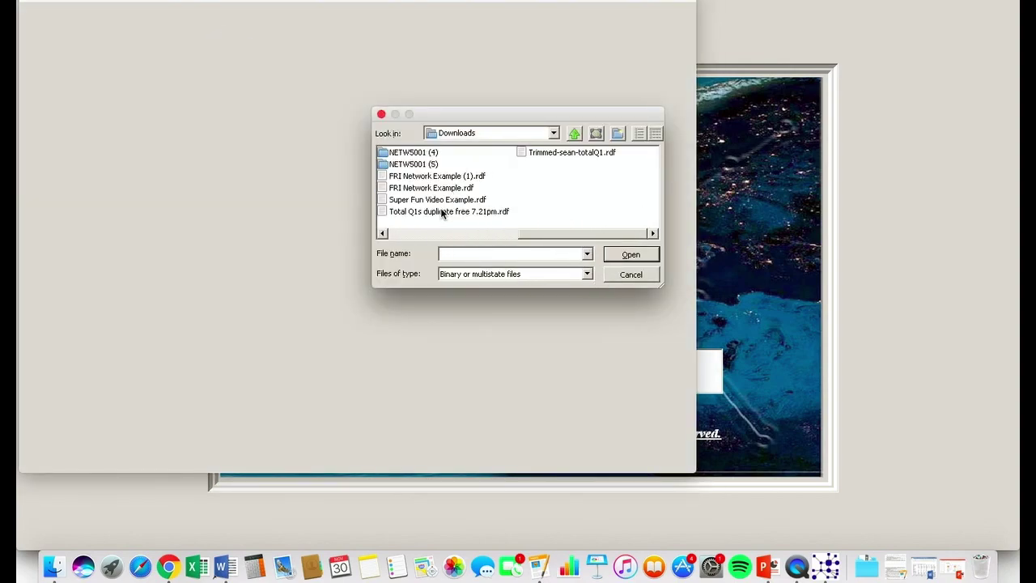
pyautogui.click(444, 202)
pyautogui.click(637, 254)
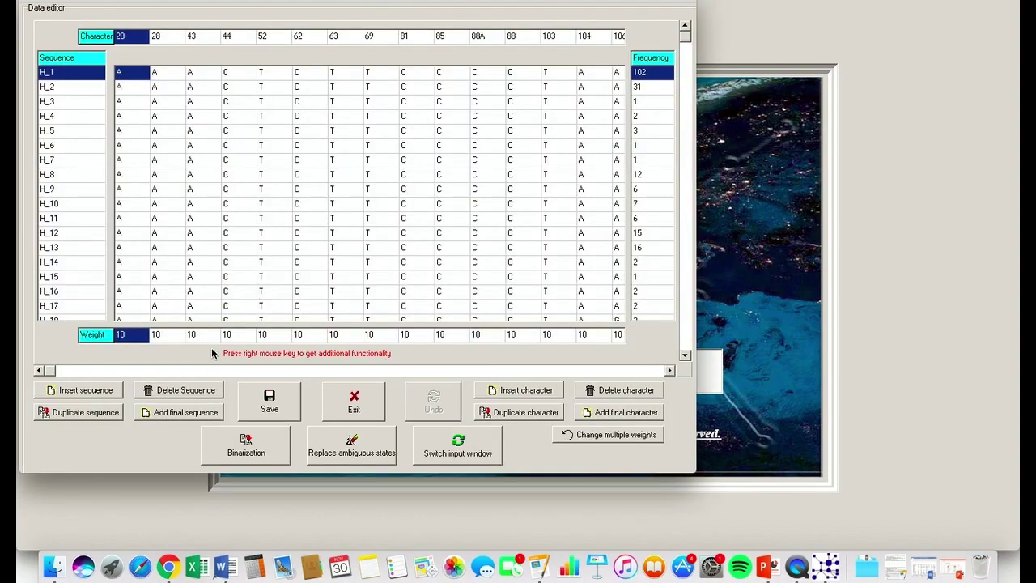
# Run Binarization on the imported data to identify the first character that is not binary.
pyautogui.moveTo(52, 376); pyautogui.dragTo(456, 392)
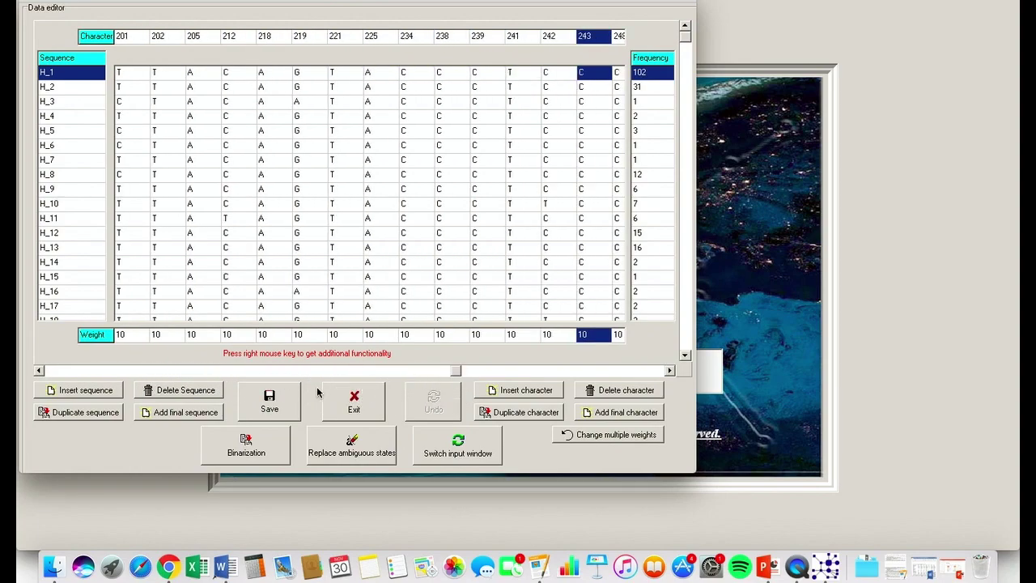
pyautogui.click(246, 445)
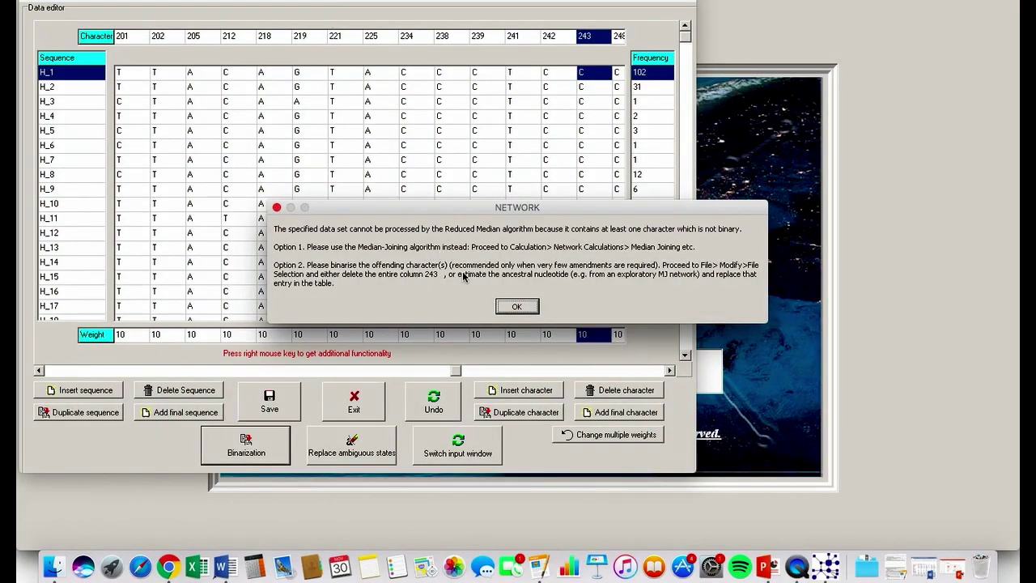
pyautogui.click(511, 306)
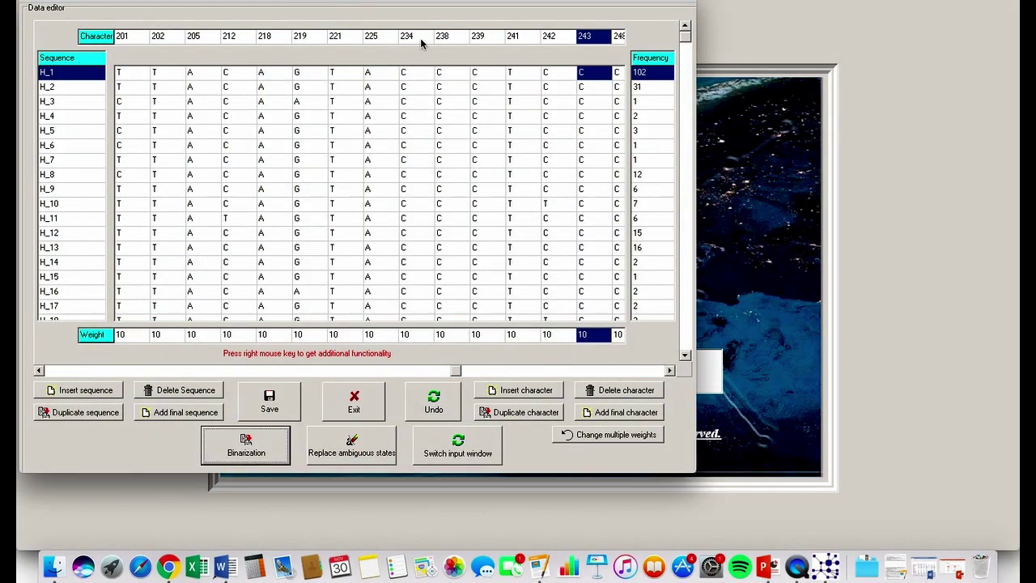
# Duplicate character 243 and name the copy 243A.
pyautogui.click(670, 370)
pyautogui.click(671, 370)
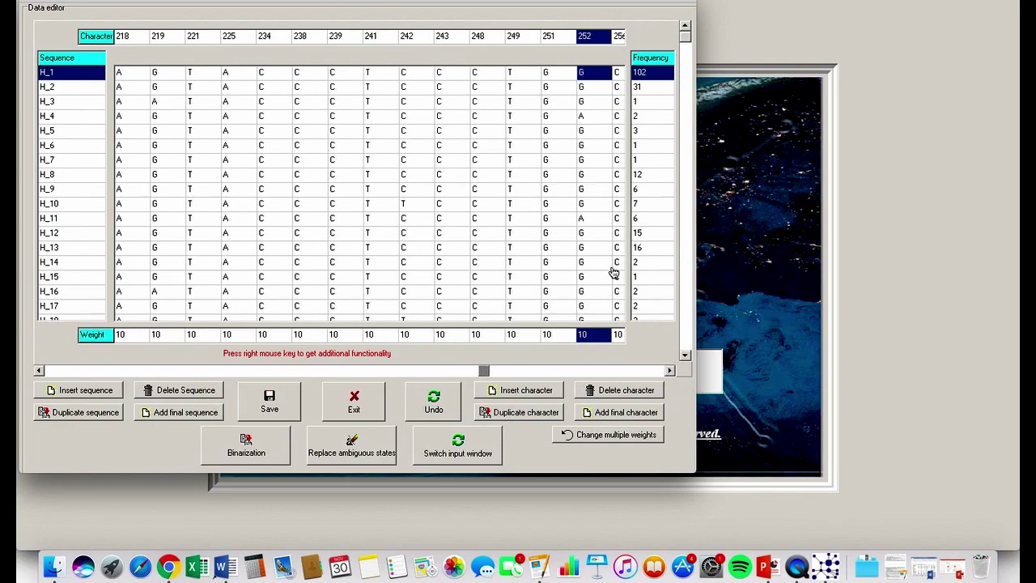
pyautogui.click(445, 34)
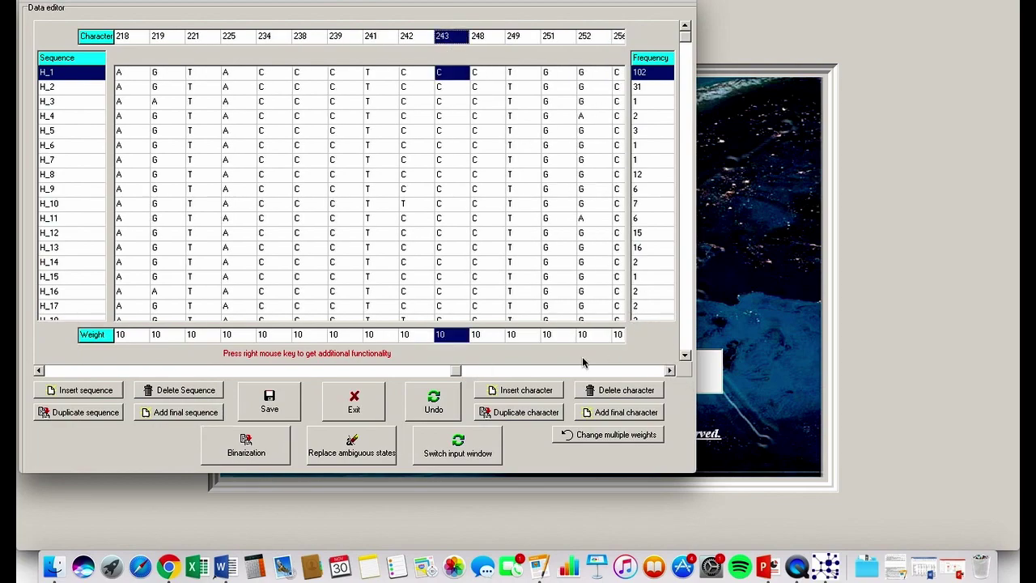
pyautogui.click(518, 412)
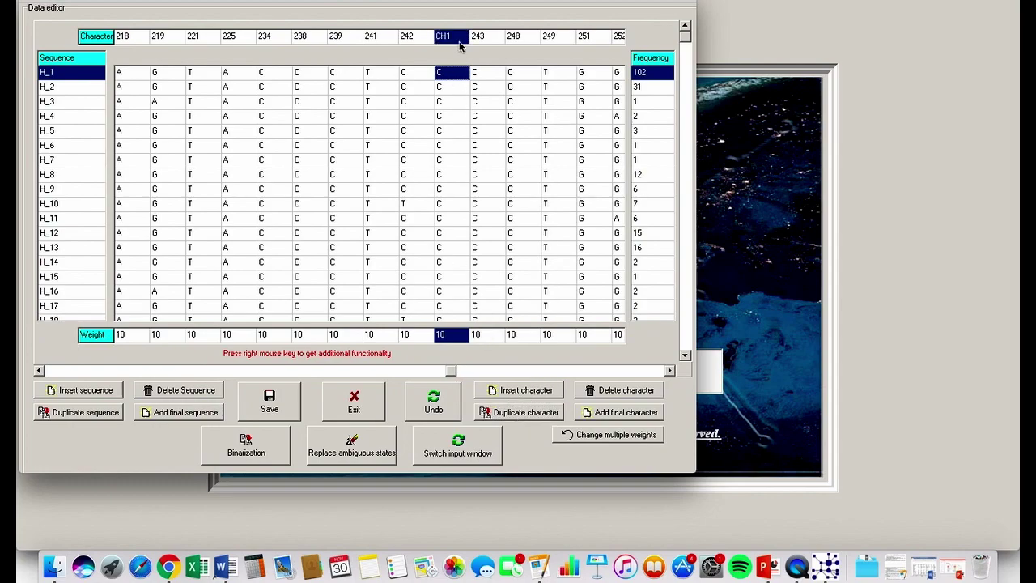
pyautogui.click(454, 36)
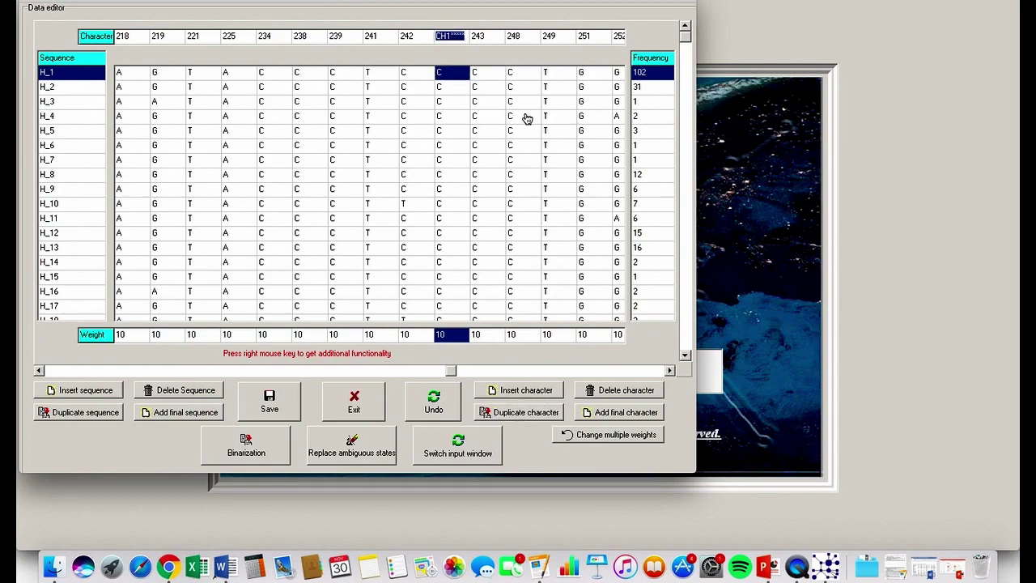
pyautogui.write('243A')
pyautogui.press('Return')
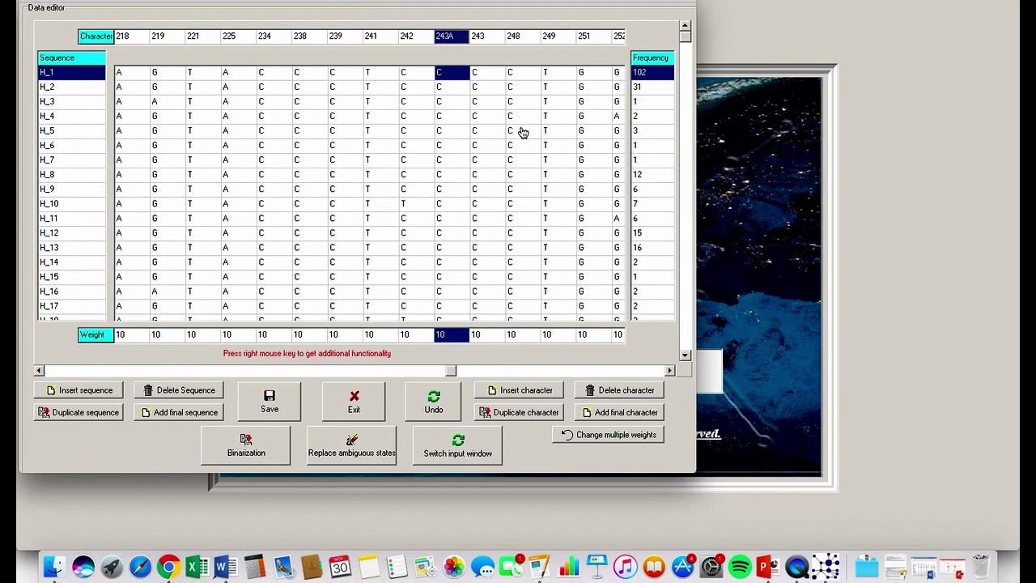
# Make both characters binary by changing T entries to C in 243A (H_33) and A entries to C in 243 (H_85, H_86, H_117).
pyautogui.moveTo(685, 36); pyautogui.dragTo(669, 132)
pyautogui.click(451, 249)
pyautogui.write('C')
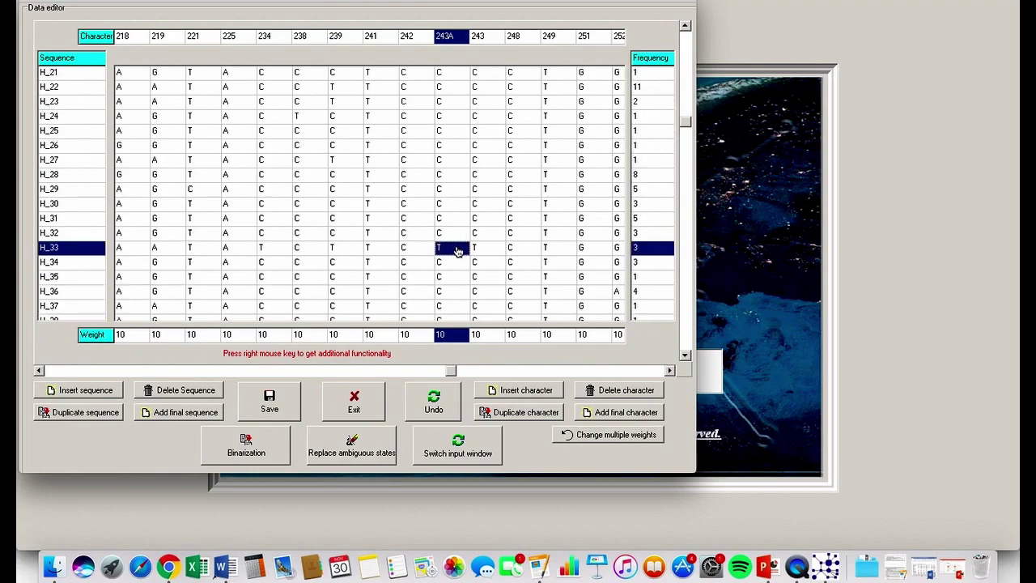
pyautogui.click(683, 358)
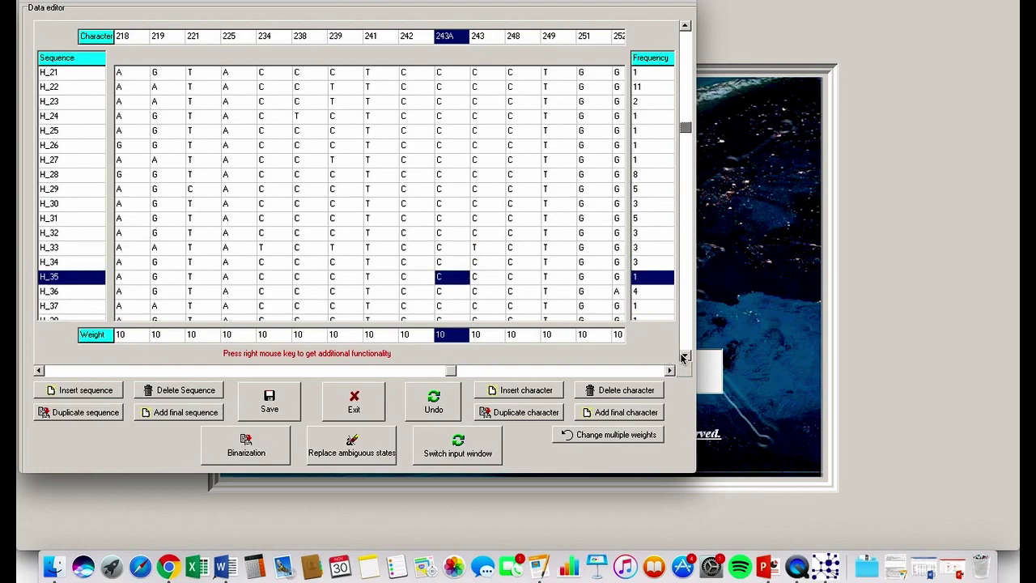
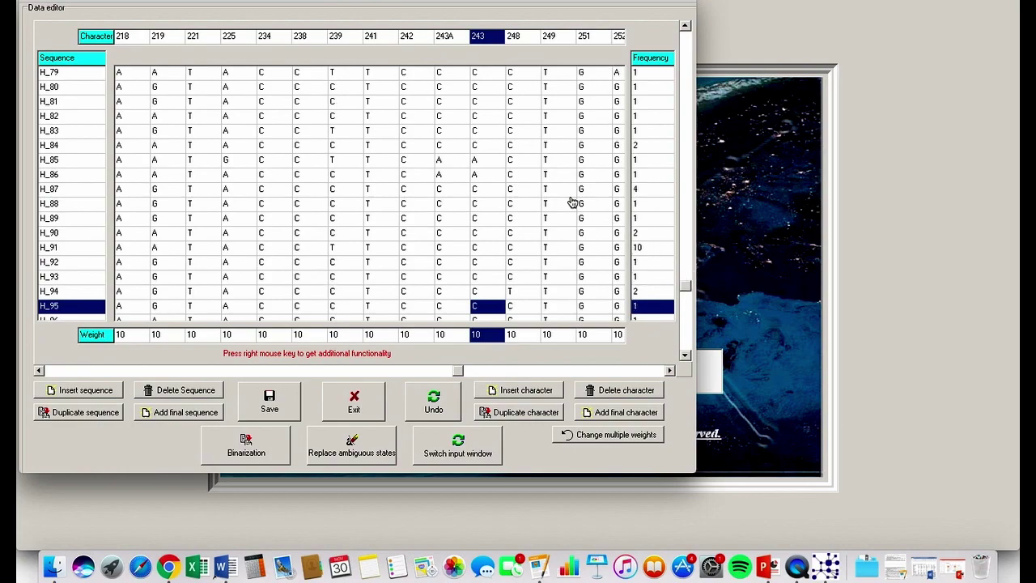
pyautogui.click(489, 160)
pyautogui.click(488, 175)
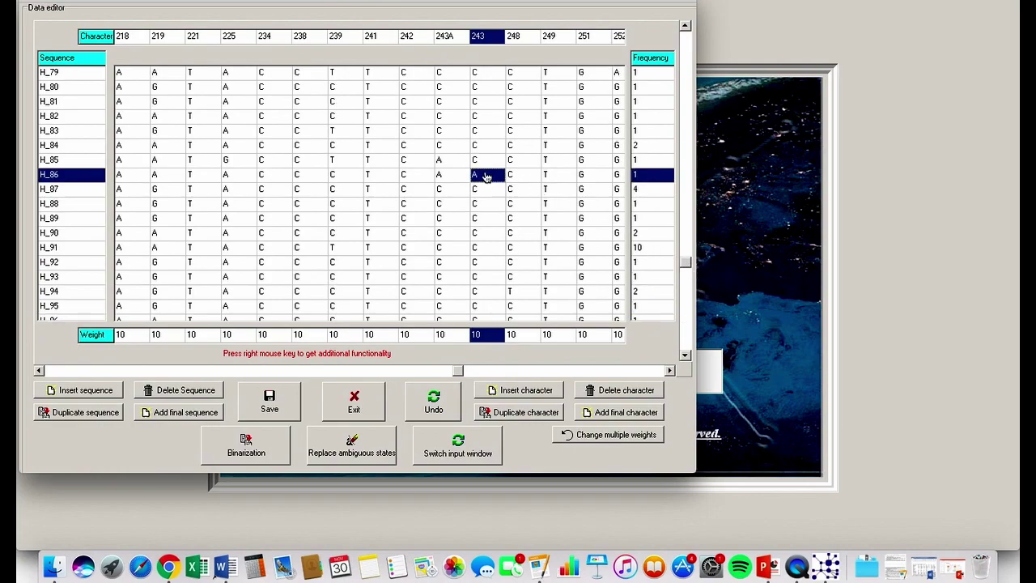
pyautogui.moveTo(686, 267); pyautogui.dragTo(683, 344)
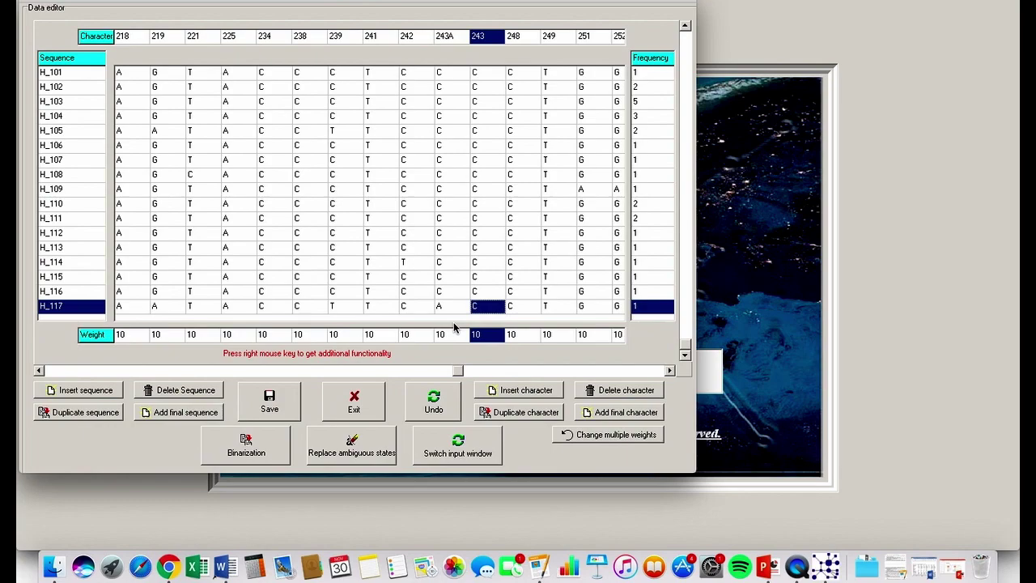
# Binarize the edited data set and check the binary states around characters 320, 321A and 321.
pyautogui.click(246, 449)
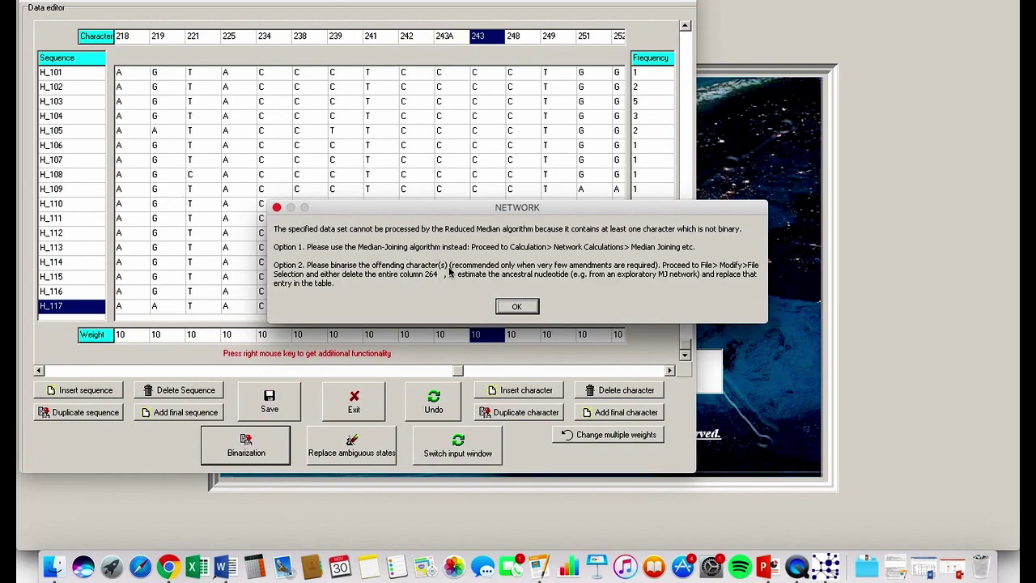
pyautogui.click(516, 308)
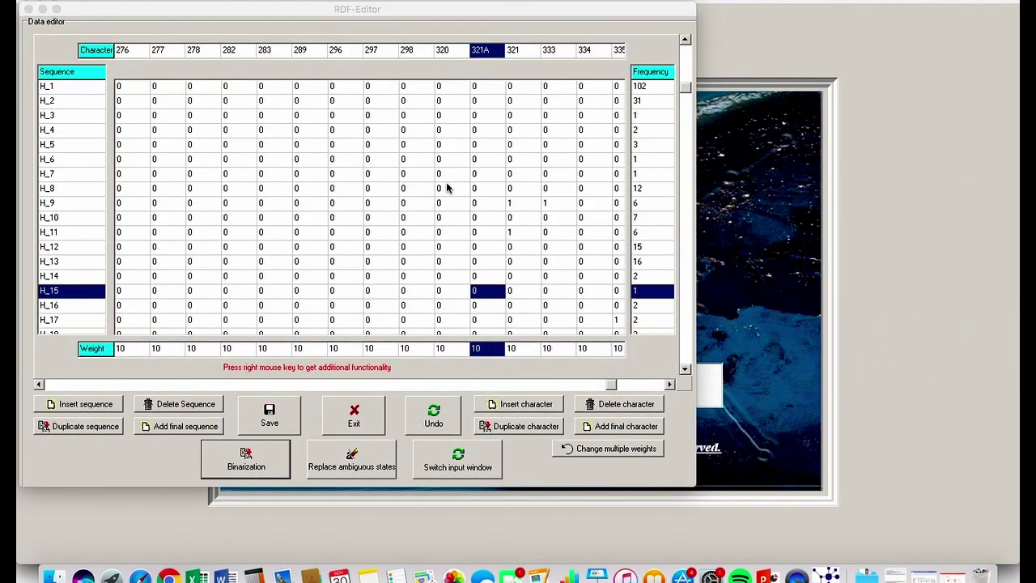
pyautogui.click(254, 463)
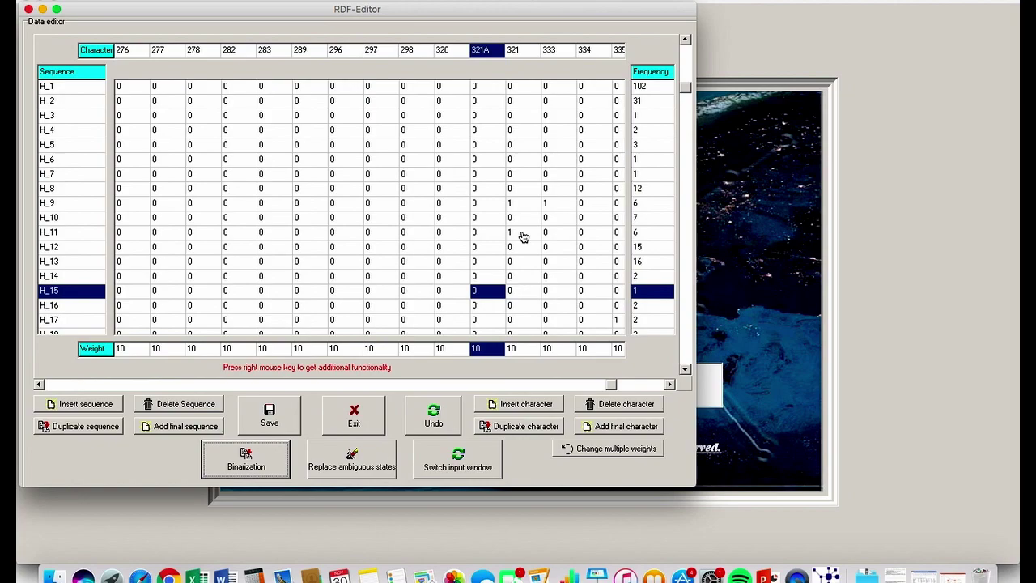
pyautogui.click(521, 235)
pyautogui.click(481, 236)
pyautogui.click(466, 178)
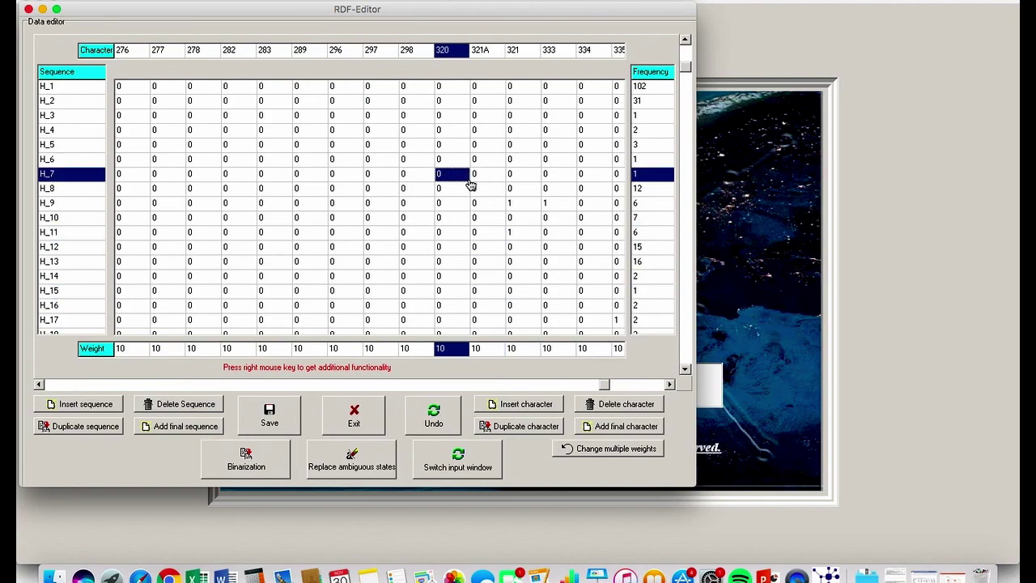
pyautogui.click(528, 208)
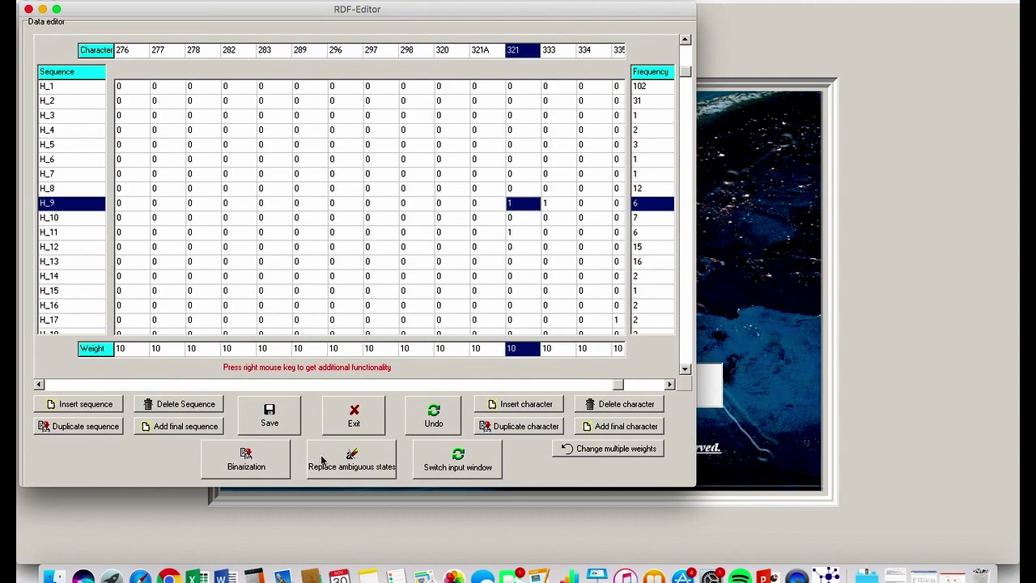
# Save the binarized data as Super Fun Video Example.rdf in Downloads and close the RDF editor.
pyautogui.click(270, 415)
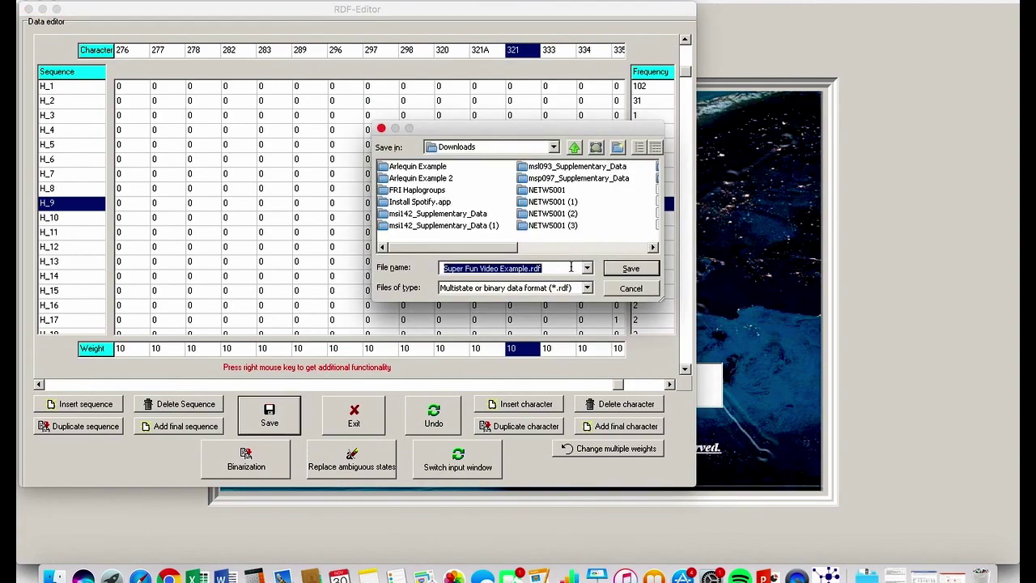
pyautogui.click(633, 268)
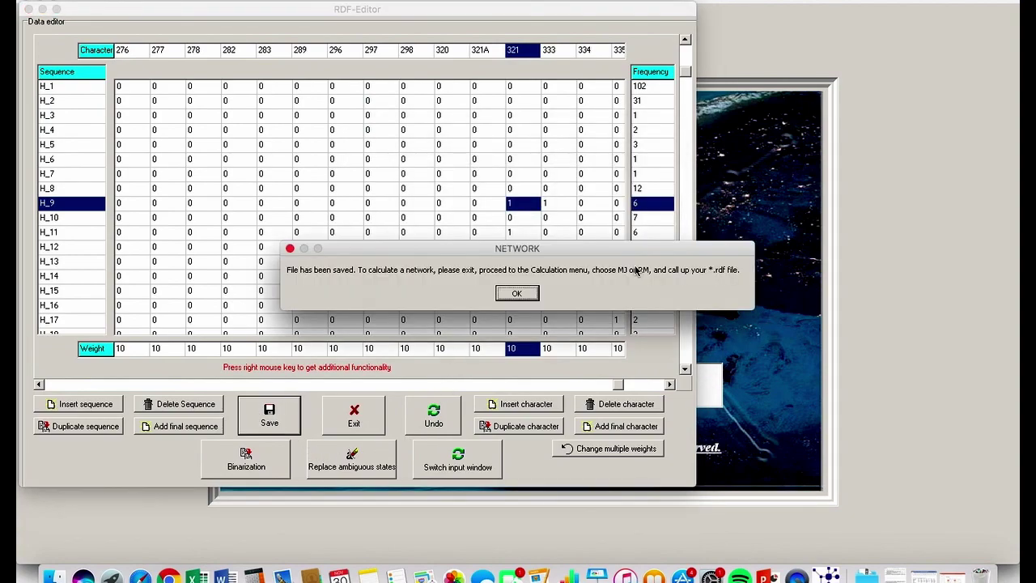
pyautogui.click(528, 296)
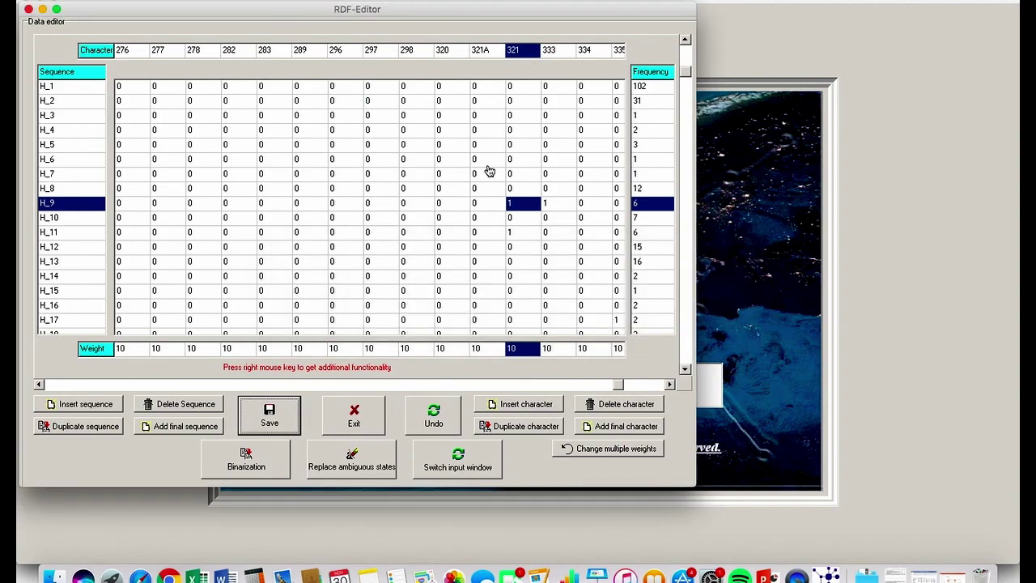
pyautogui.click(28, 9)
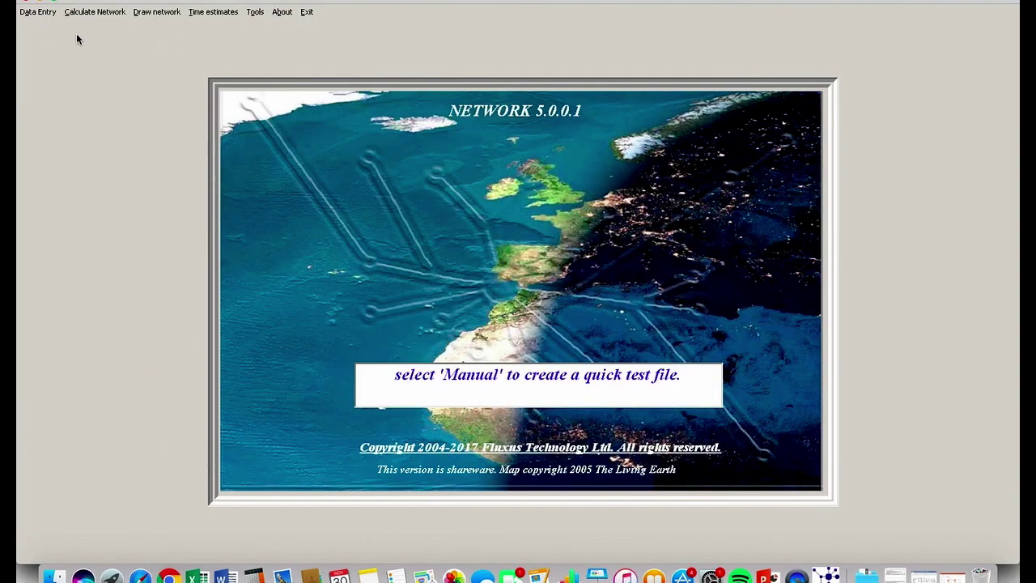
# Start a Median Joining network calculation and load Super Fun Video Example.rdf from Downloads into it.
pyautogui.click(87, 13)
pyautogui.click(112, 13)
pyautogui.click(110, 14)
pyautogui.moveTo(142, 49)
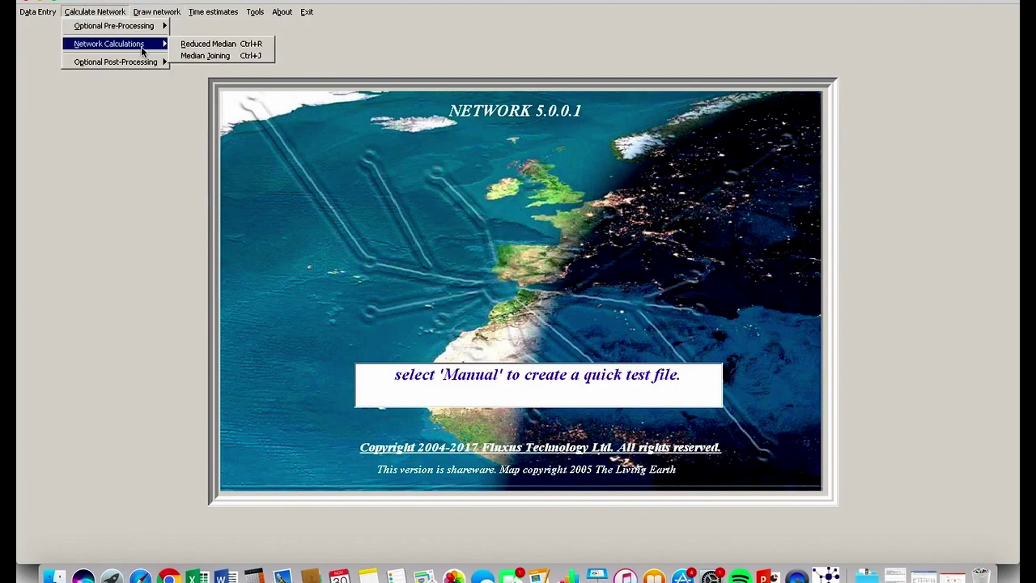
pyautogui.click(207, 55)
pyautogui.click(26, 25)
pyautogui.click(47, 38)
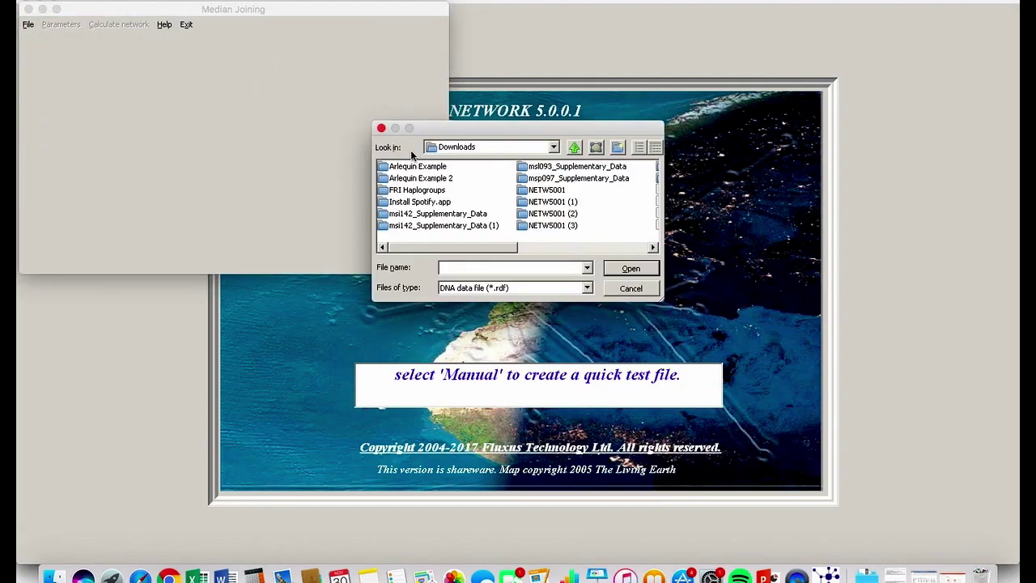
pyautogui.moveTo(485, 251); pyautogui.dragTo(618, 245)
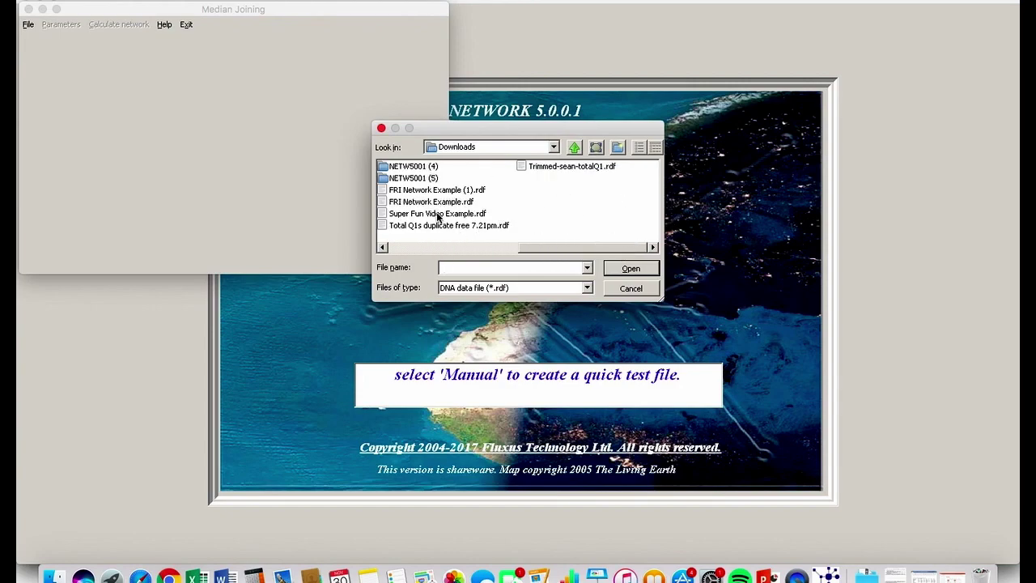
pyautogui.click(437, 214)
pyautogui.click(640, 270)
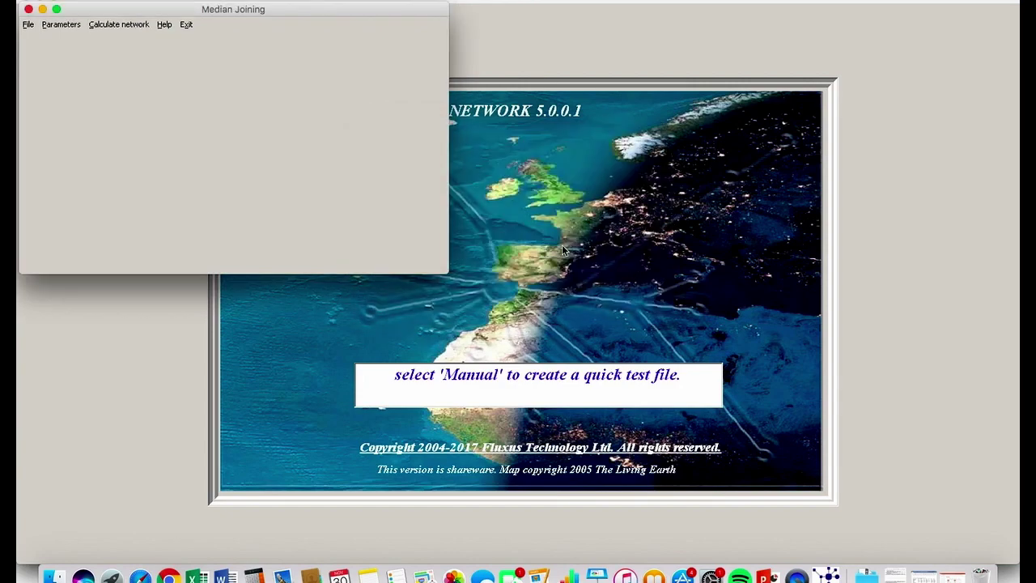
# Calculate the median-joining network and save the output as Super Fun Video Example.out in Downloads.
pyautogui.click(109, 26)
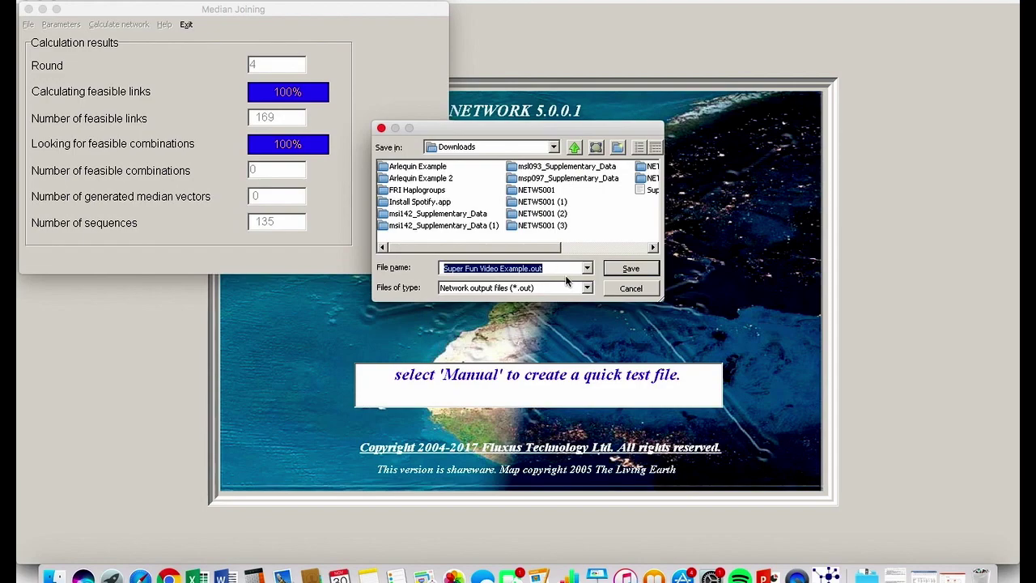
pyautogui.click(641, 268)
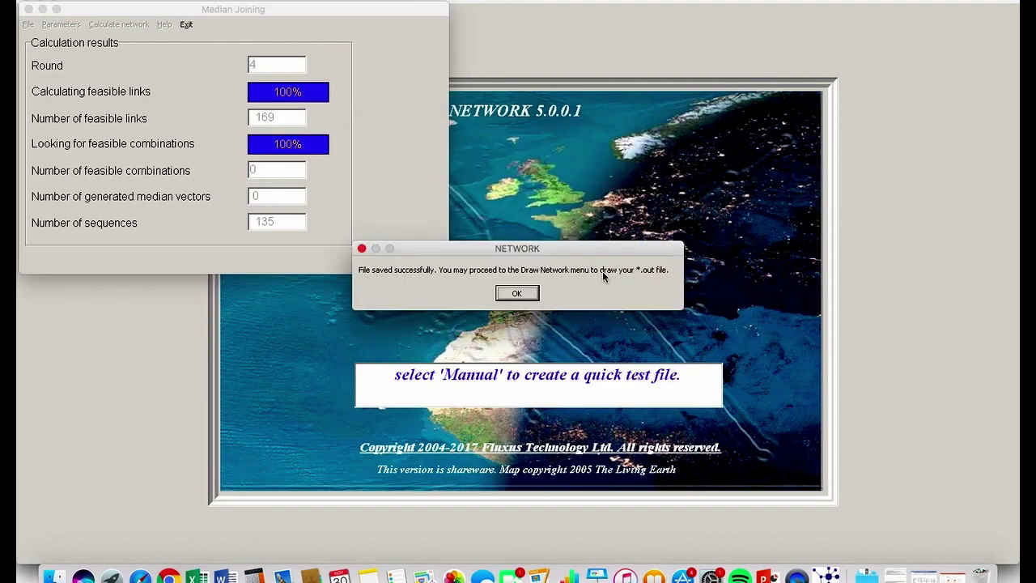
pyautogui.click(518, 294)
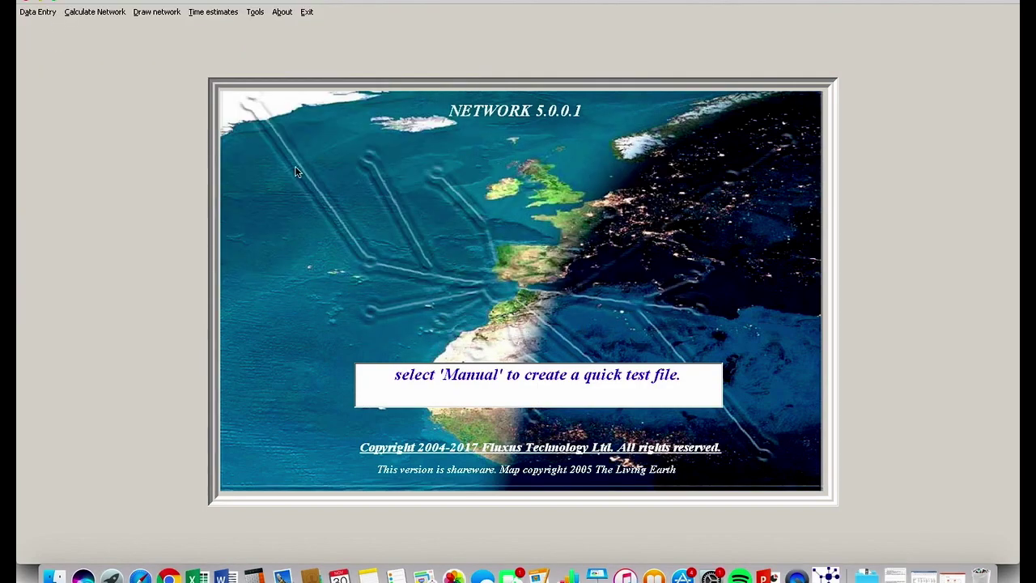
# Open the Draw Network window and load Super Fun Video Example.out from Downloads using the MJ or RM (*.out) file type.
pyautogui.click(157, 12)
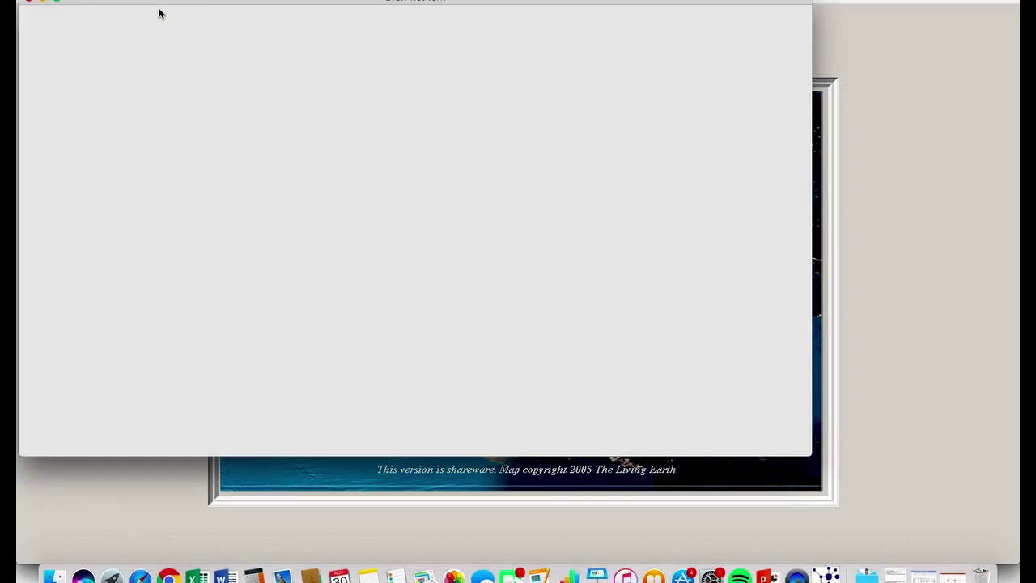
pyautogui.click(26, 16)
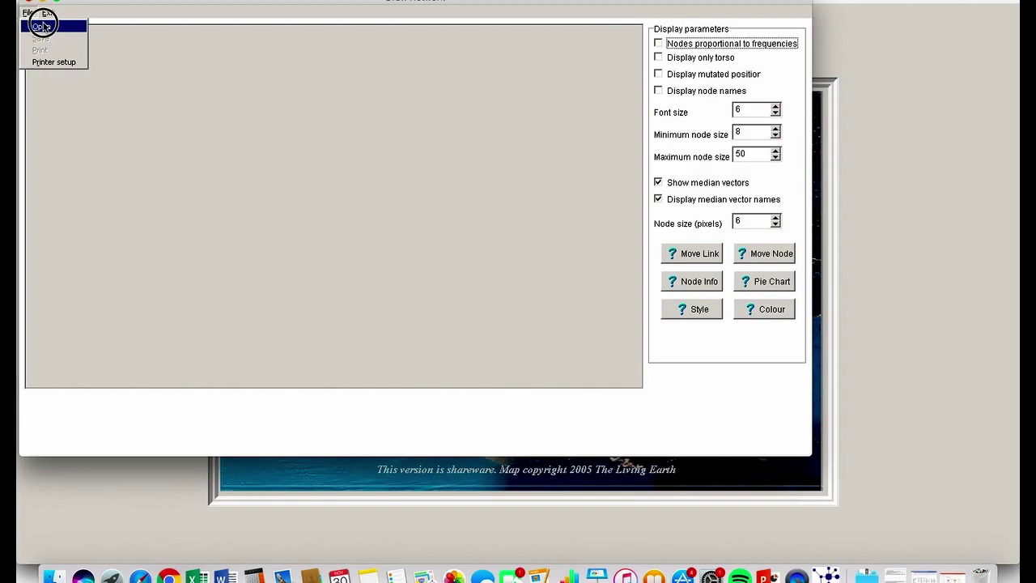
pyautogui.click(41, 27)
pyautogui.click(587, 288)
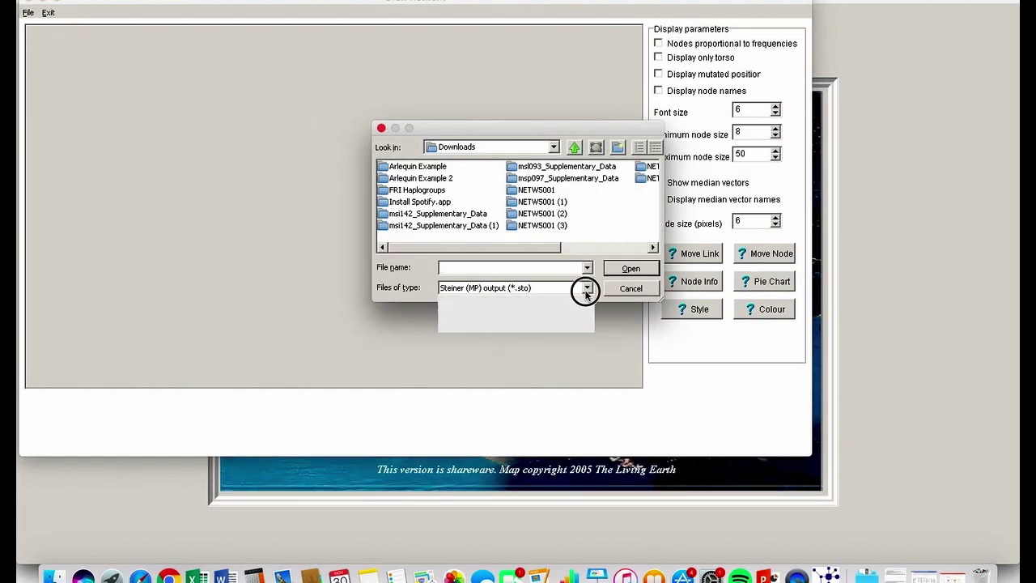
pyautogui.click(555, 302)
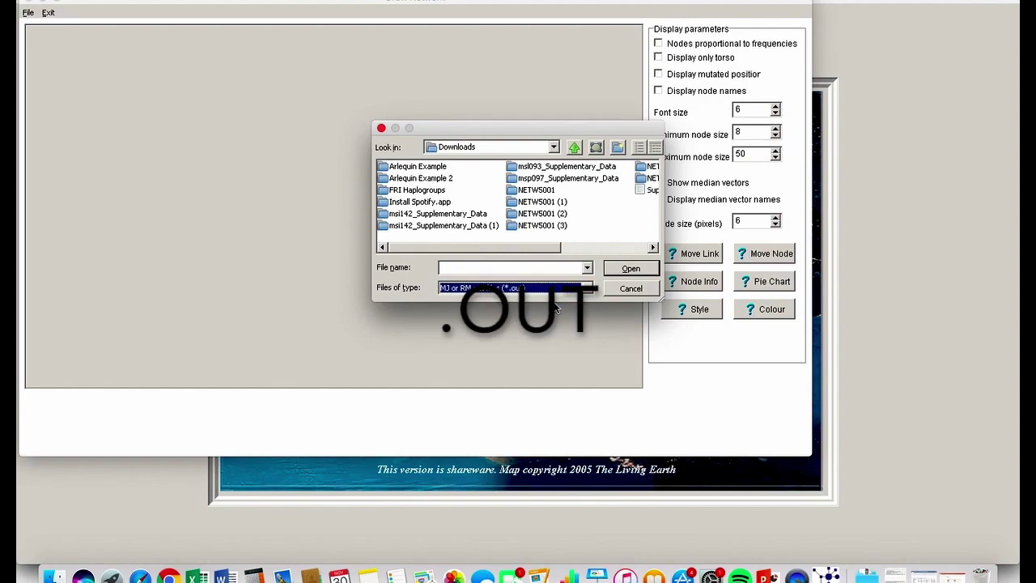
pyautogui.moveTo(528, 246); pyautogui.dragTo(613, 246)
pyautogui.doubleClick(572, 190)
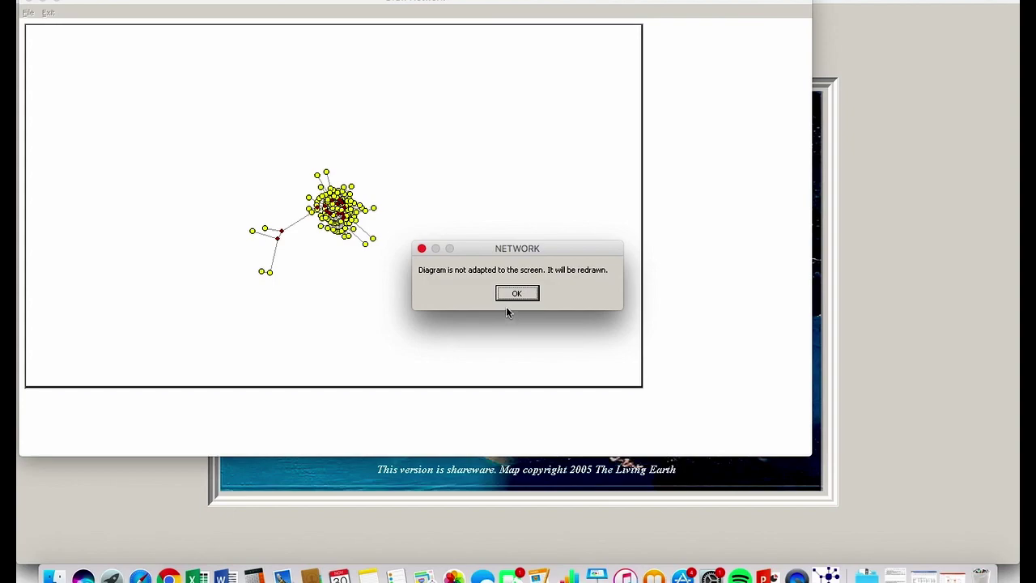
# Accept redrawing the diagram to fit, decline modifying the torso, and finalise the completed network drawing.
pyautogui.click(516, 294)
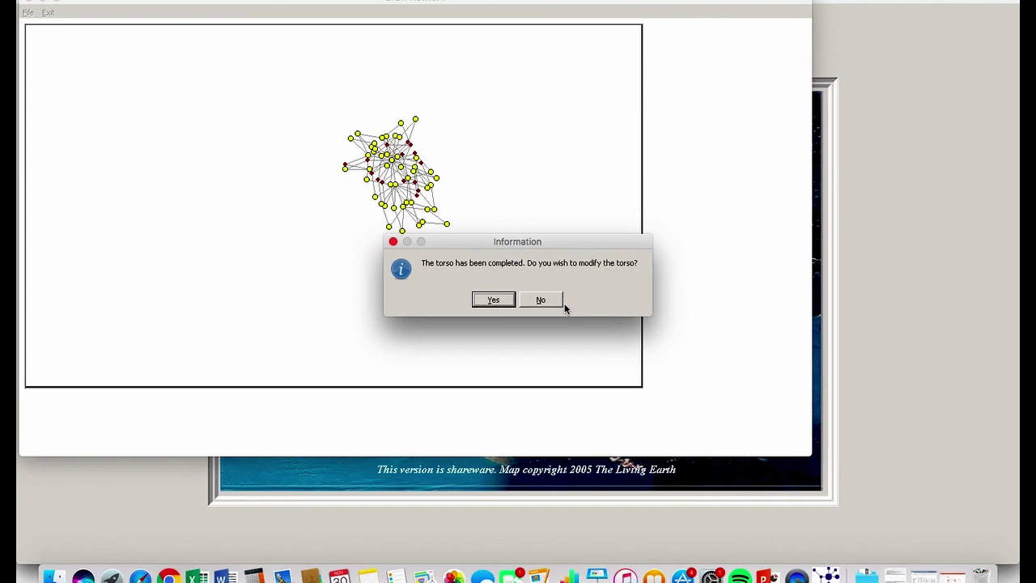
pyautogui.click(548, 298)
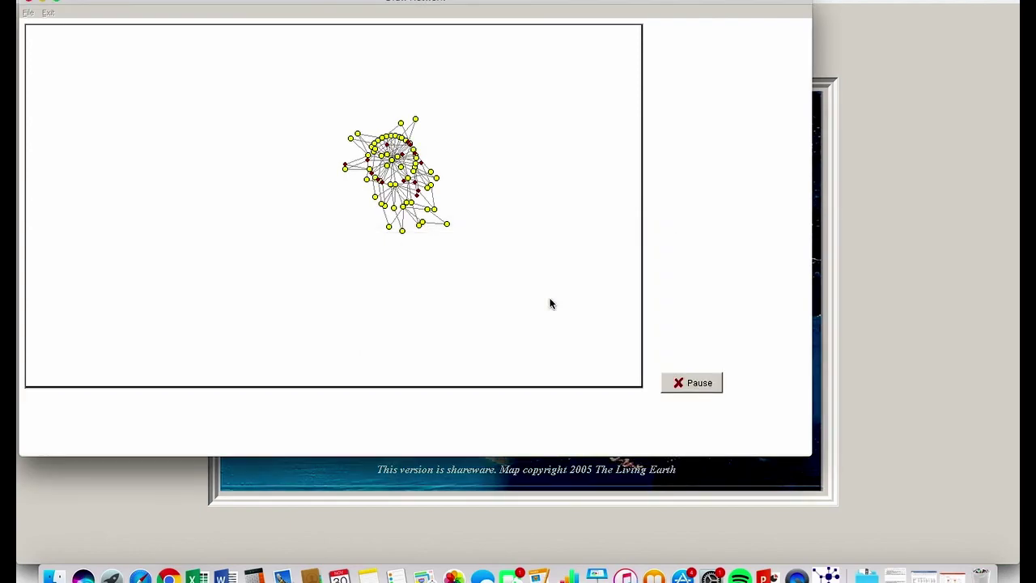
pyautogui.click(694, 380)
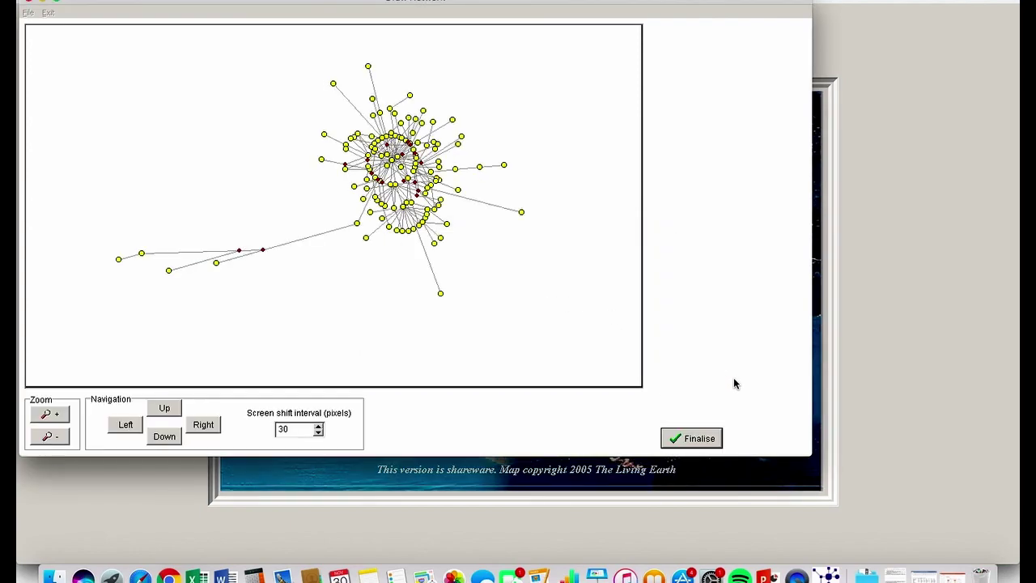
pyautogui.click(684, 438)
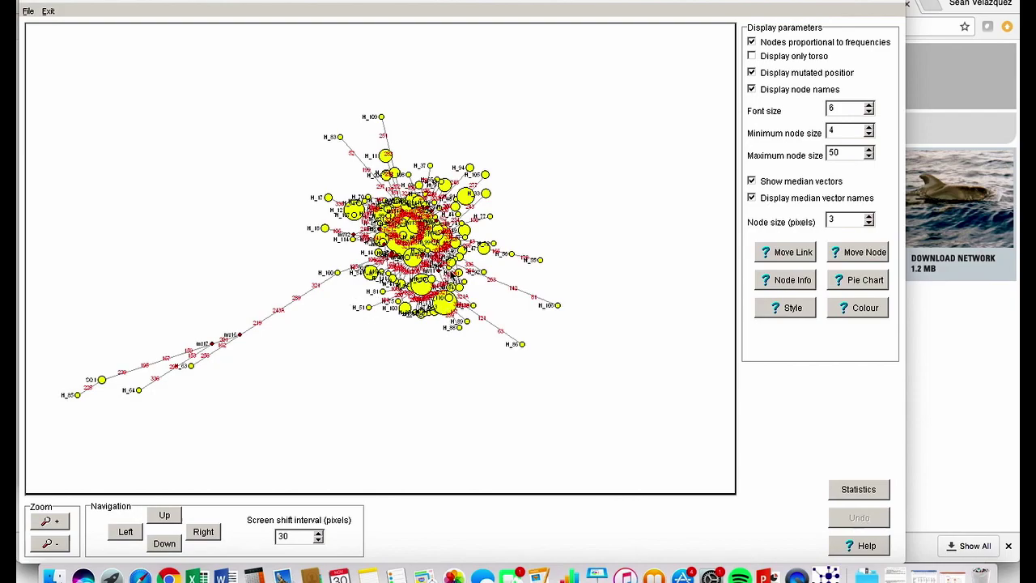
# Hide the mutated positions and the median vectors in the network drawing.
pyautogui.click(50, 522)
pyautogui.click(51, 522)
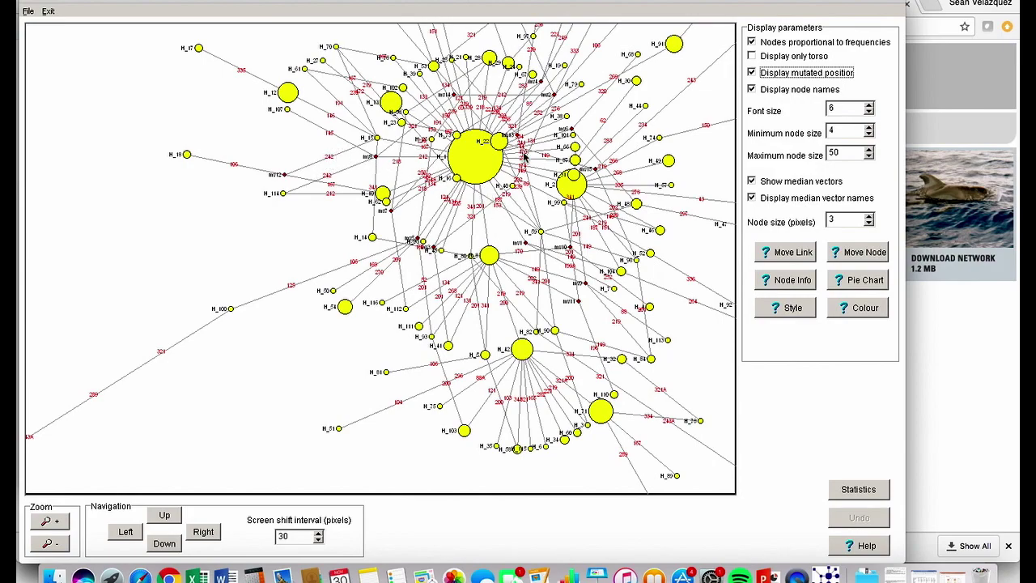
pyautogui.click(752, 73)
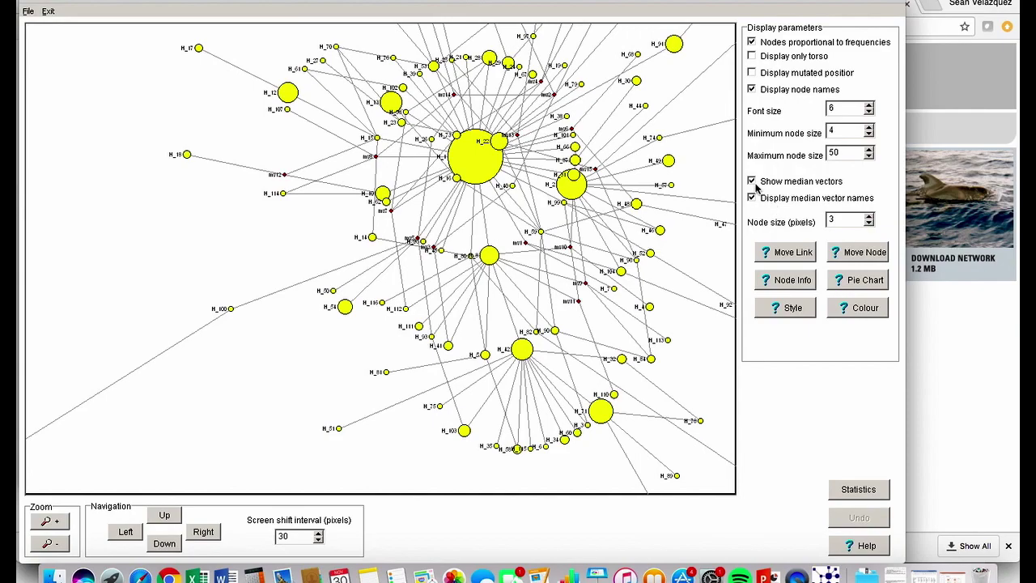
pyautogui.click(752, 181)
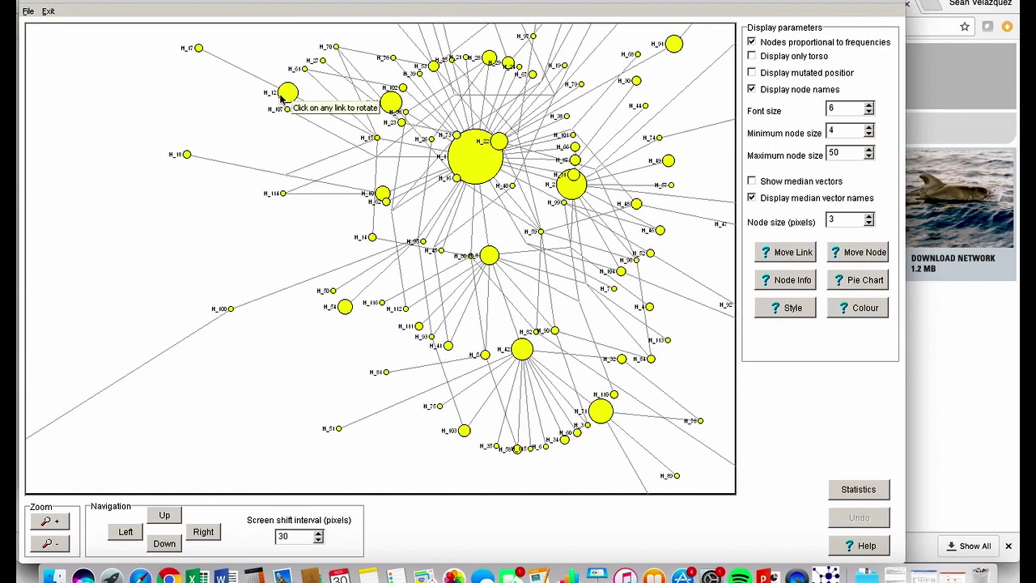
# Preview the network with node names hidden and with mutated positions shown, restoring each display setting after checking it.
pyautogui.click(752, 90)
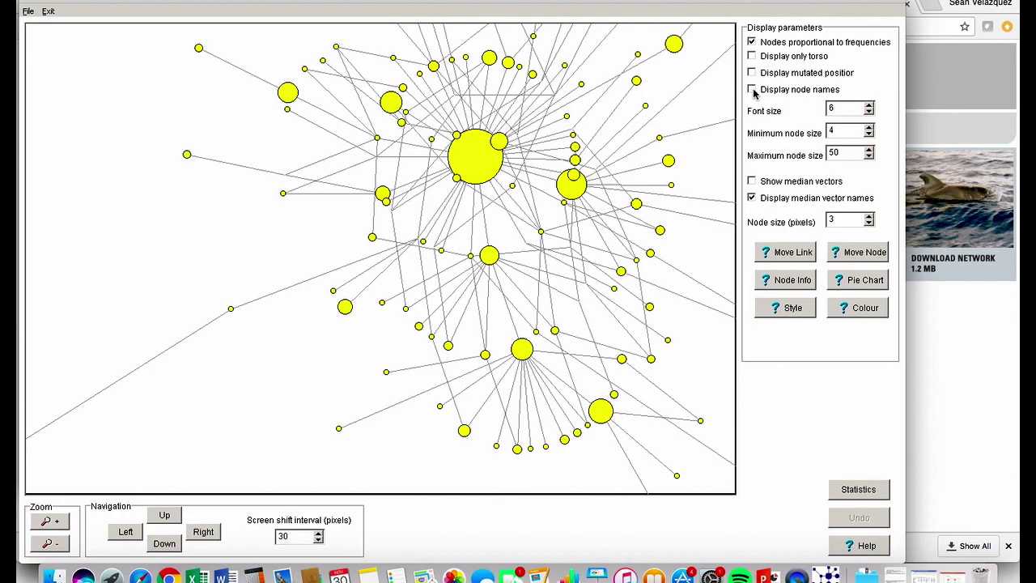
pyautogui.click(752, 90)
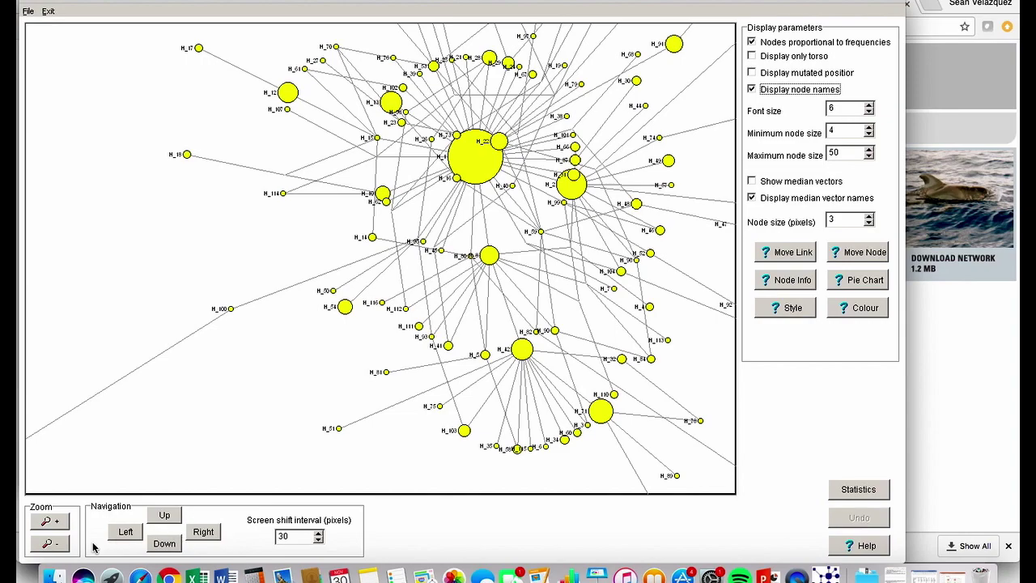
pyautogui.click(50, 544)
pyautogui.click(51, 546)
pyautogui.click(51, 551)
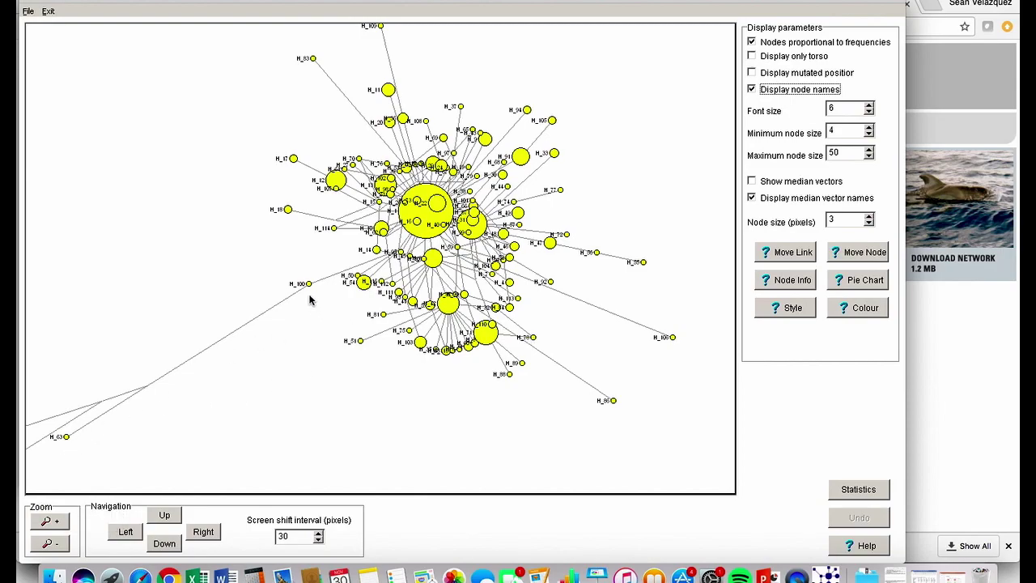
pyautogui.click(753, 73)
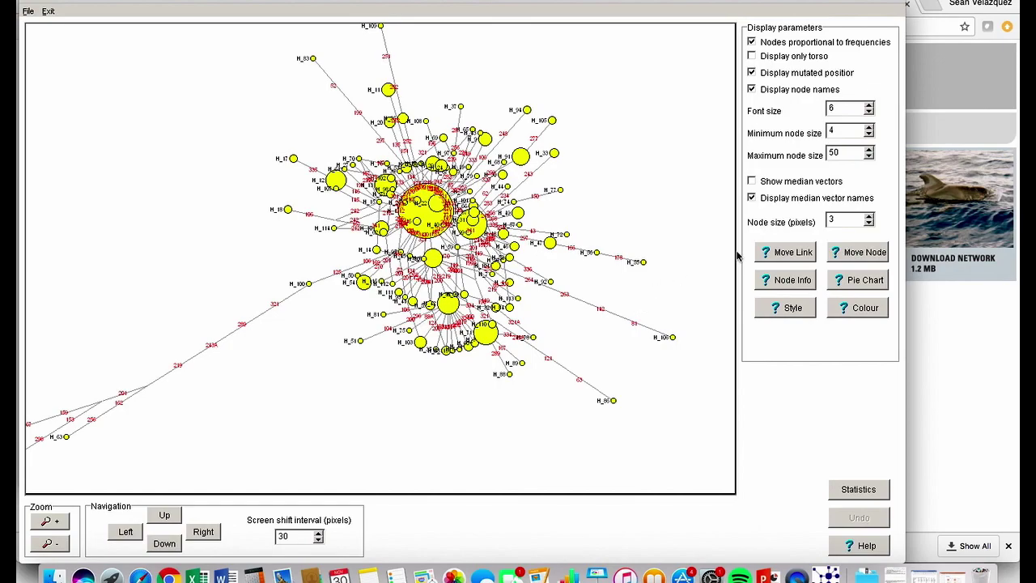
pyautogui.click(751, 73)
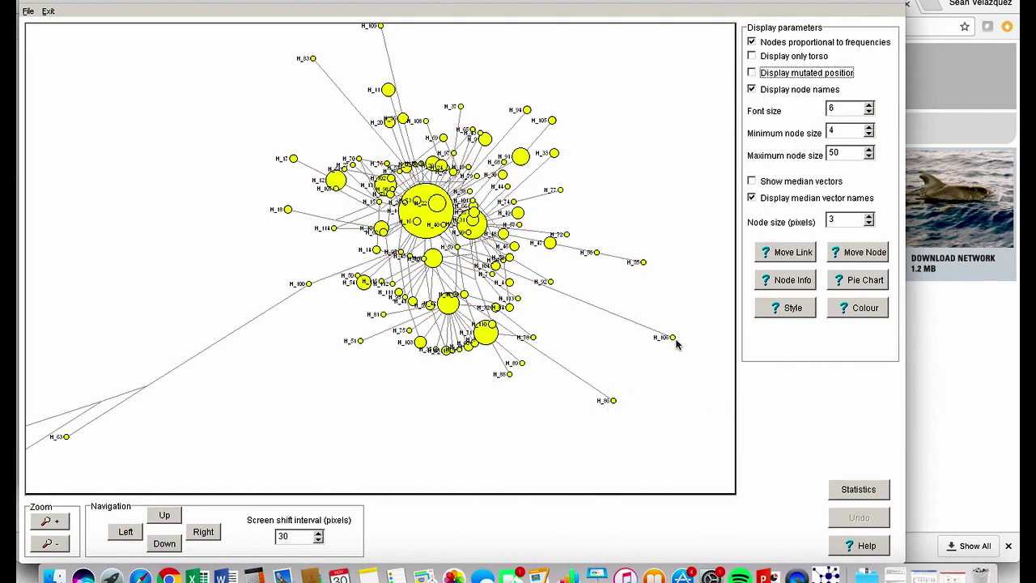
# Rotate the link leading to node H_86 slightly upward, keeping the node attached to the network.
pyautogui.moveTo(613, 405)
pyautogui.mouseDown()
pyautogui.moveTo(585, 388)
pyautogui.moveTo(591, 376)
pyautogui.moveTo(613, 405)
pyautogui.mouseUp()
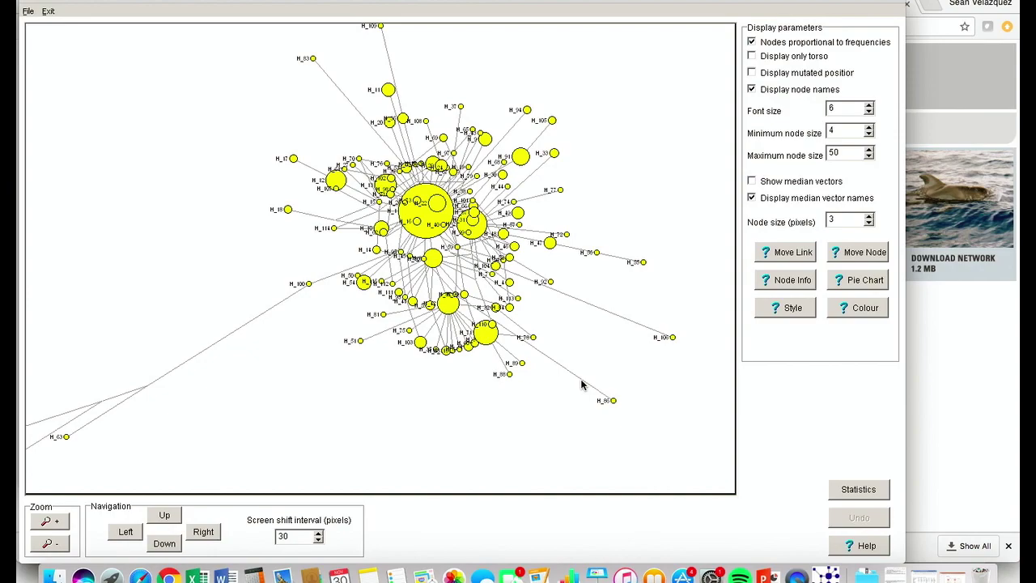
pyautogui.click(581, 386)
pyautogui.moveTo(614, 403); pyautogui.dragTo(605, 375)
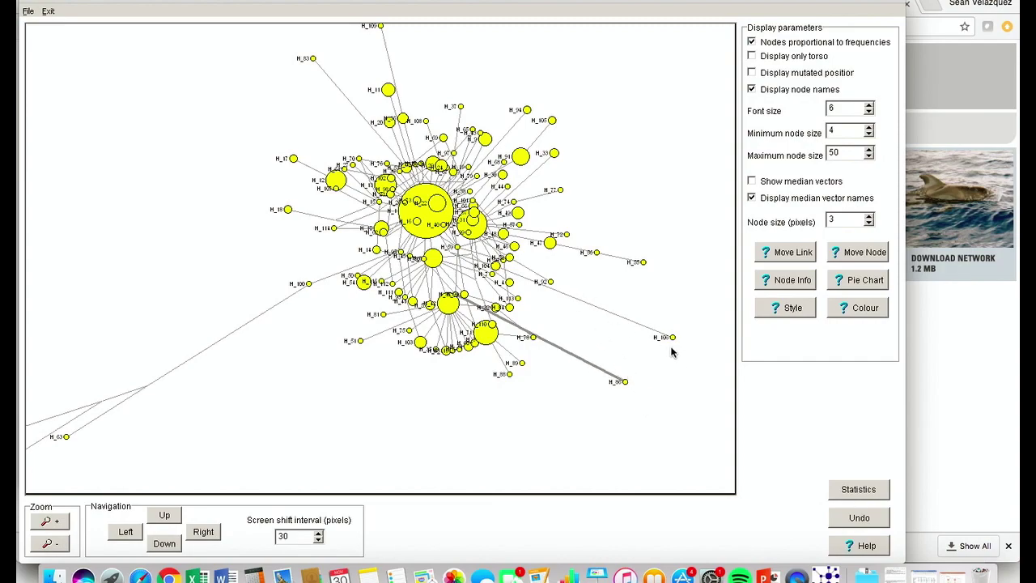
# Define a three-slice pie chart for the node just above H_62, with 3, 2 and 2 individuals.
pyautogui.click(52, 527)
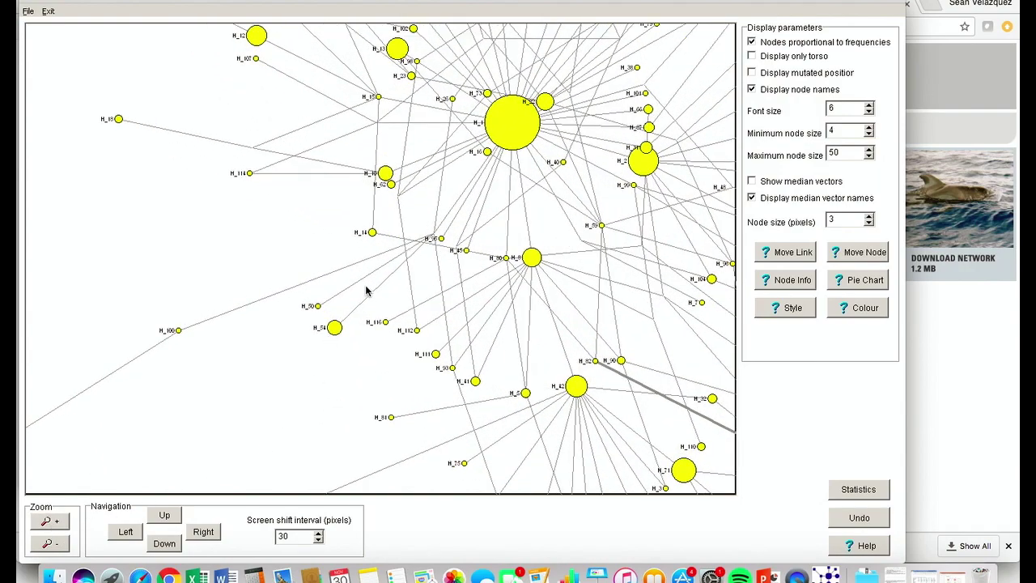
pyautogui.click(386, 177)
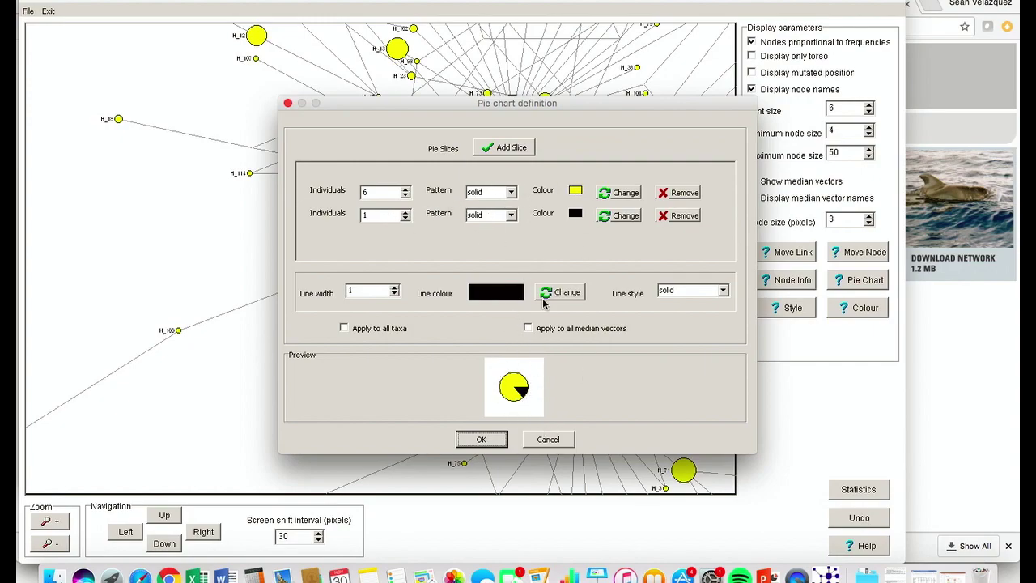
pyautogui.click(522, 148)
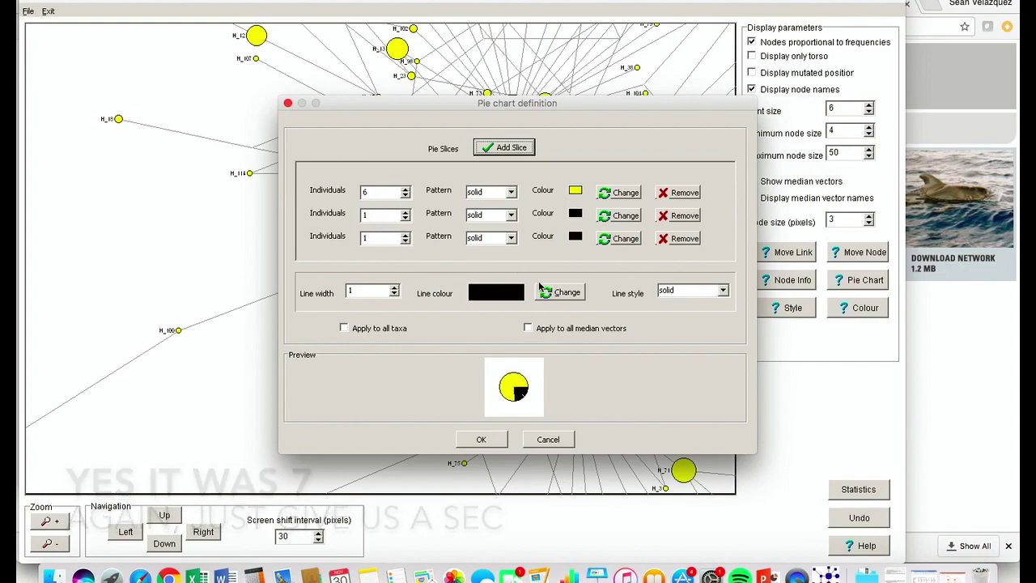
pyautogui.click(681, 238)
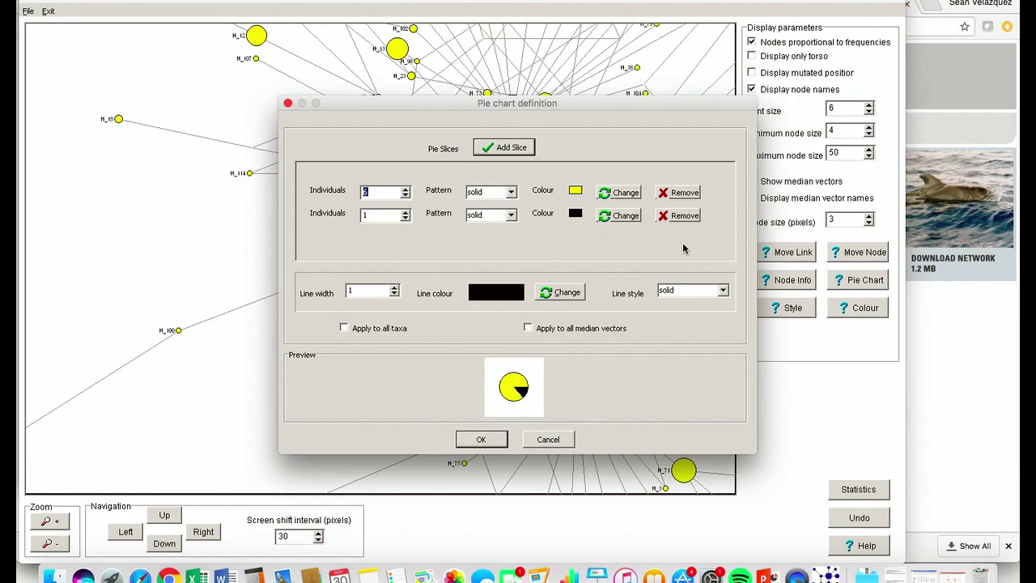
pyautogui.click(526, 146)
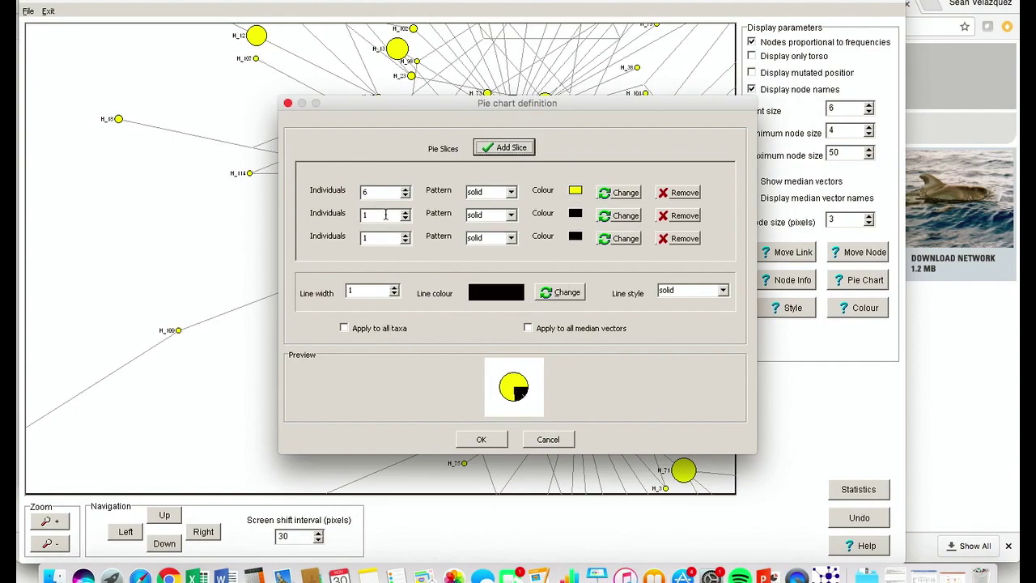
pyautogui.click(406, 196)
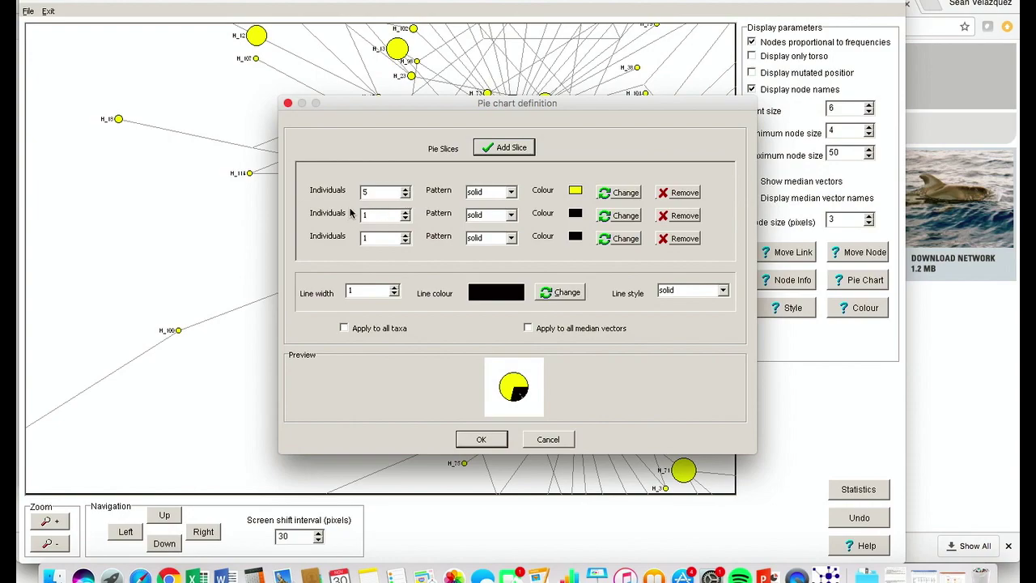
pyautogui.click(405, 196)
pyautogui.click(405, 212)
pyautogui.click(406, 234)
# Change the colour of the pie chart's second slice to orange.
pyautogui.click(622, 217)
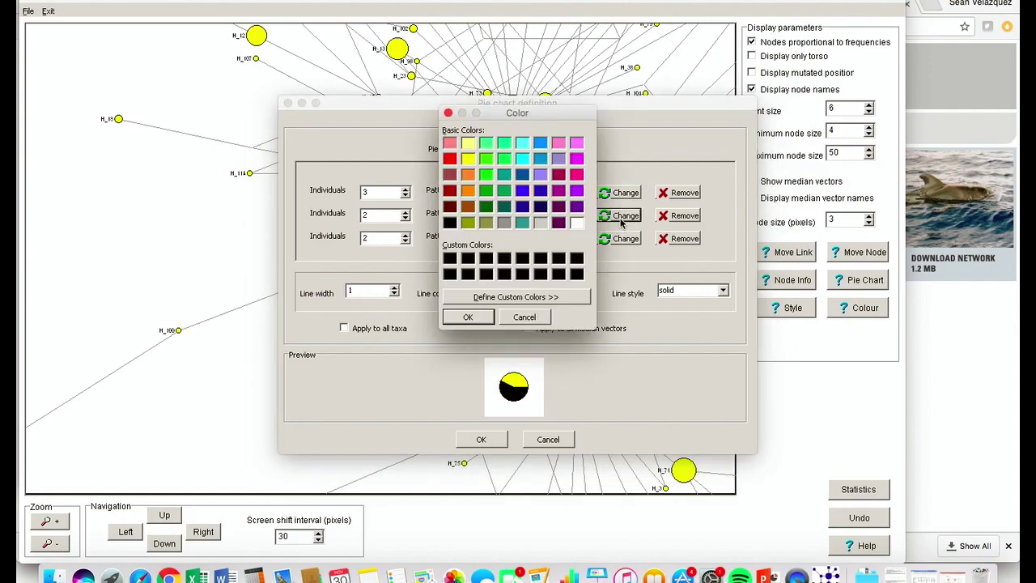
pyautogui.click(468, 192)
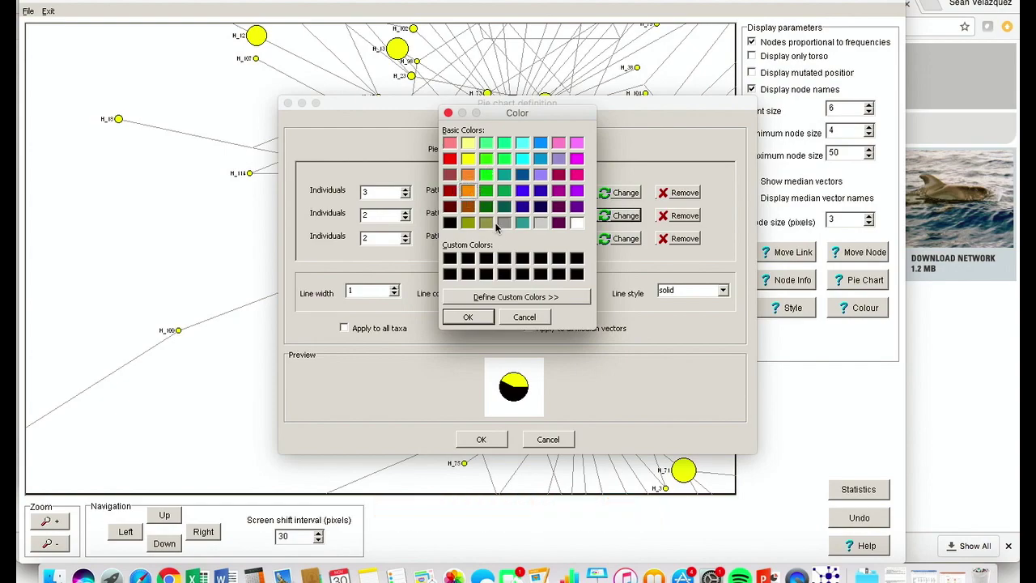
pyautogui.click(468, 316)
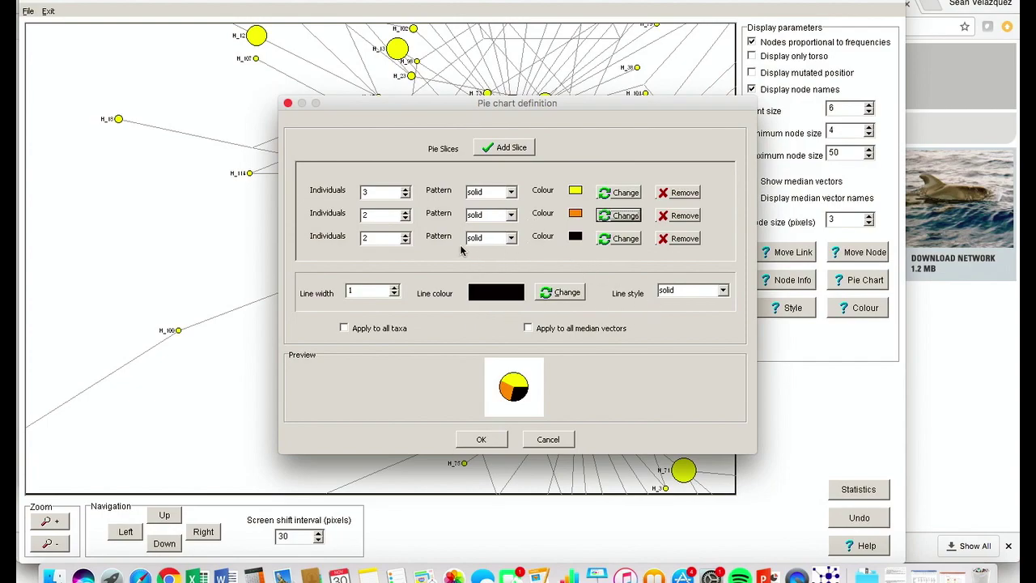
# Try the forward diagonal pattern on the yellow slice, return it to solid, and apply the pie chart to the node.
pyautogui.click(509, 193)
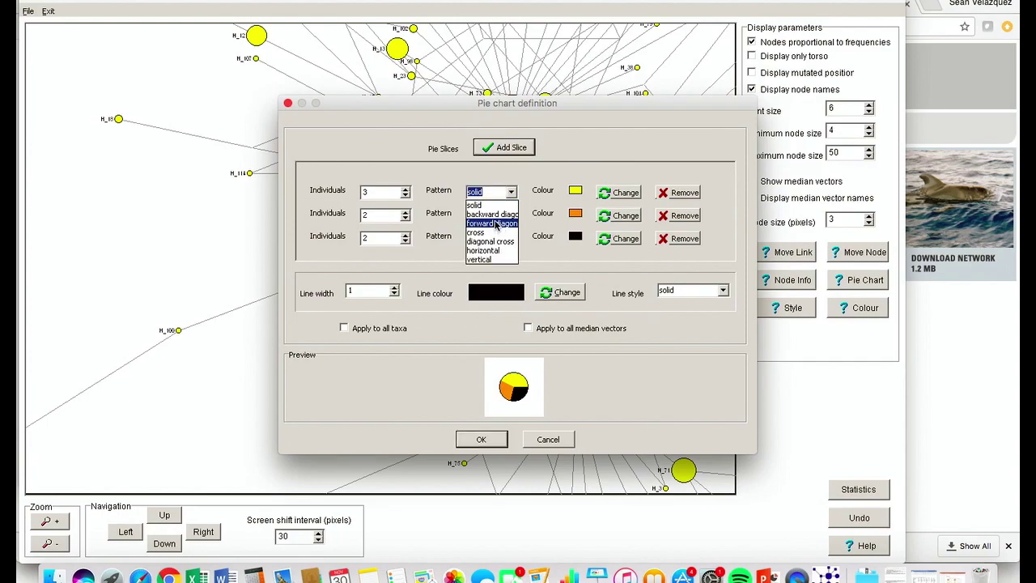
pyautogui.click(494, 223)
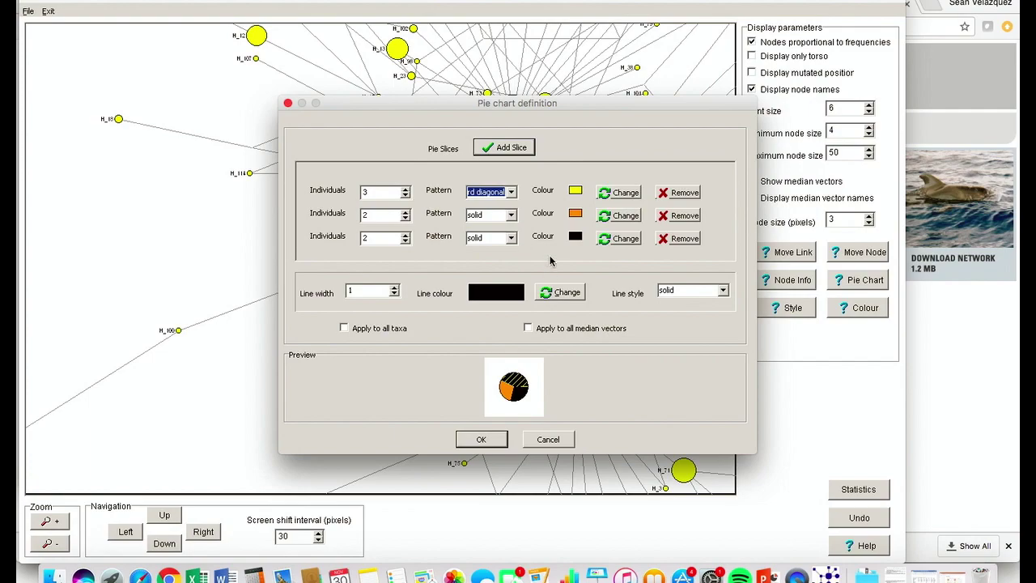
pyautogui.click(511, 193)
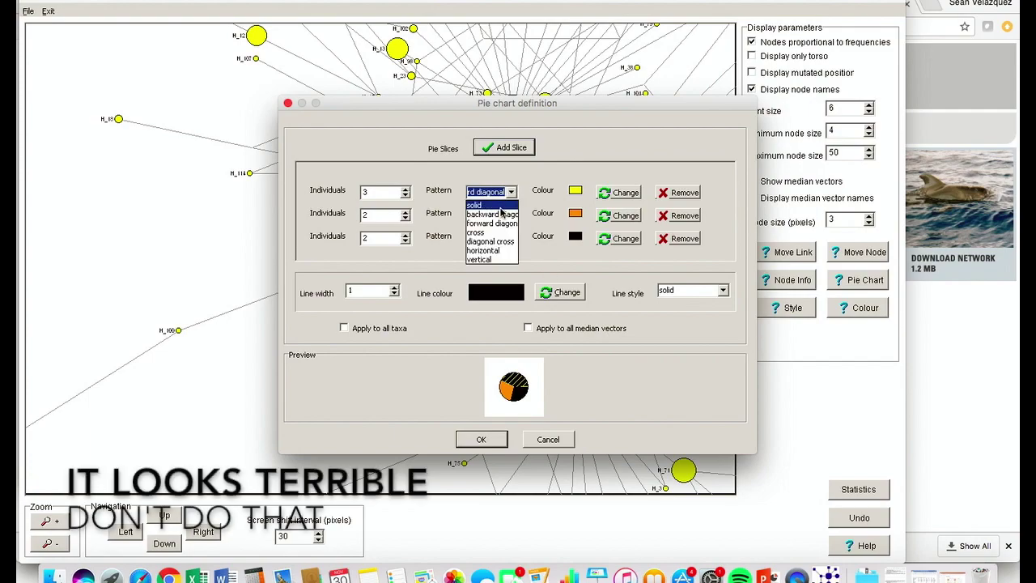
pyautogui.click(486, 204)
pyautogui.click(481, 439)
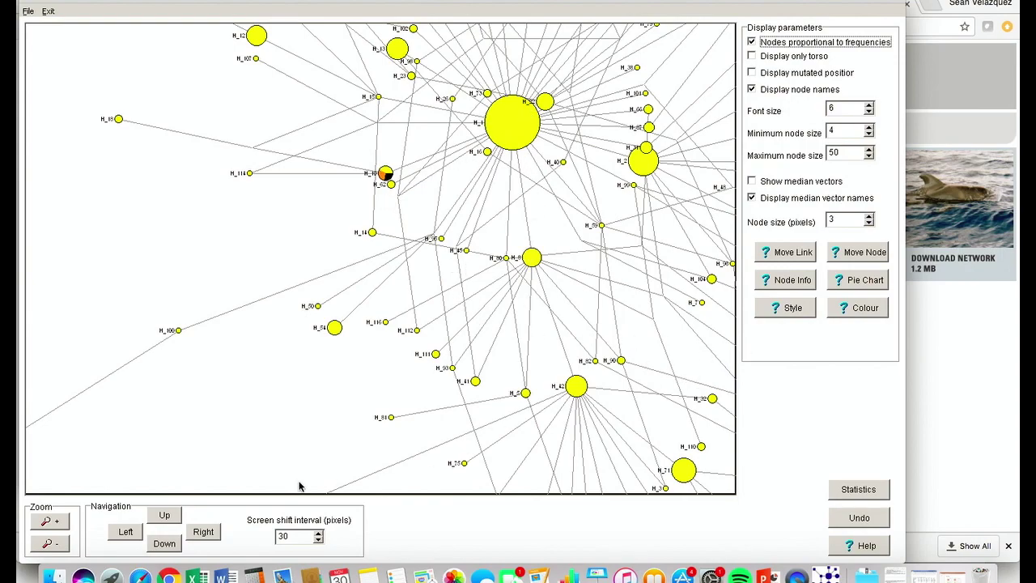
# Set the minimum node size of the network drawing to 8.
pyautogui.click(47, 544)
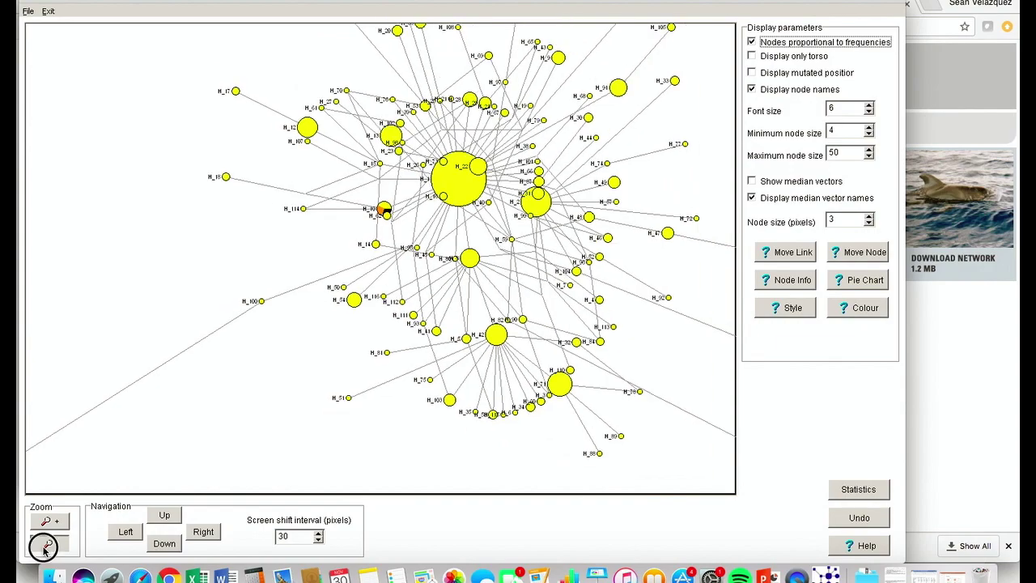
pyautogui.click(47, 544)
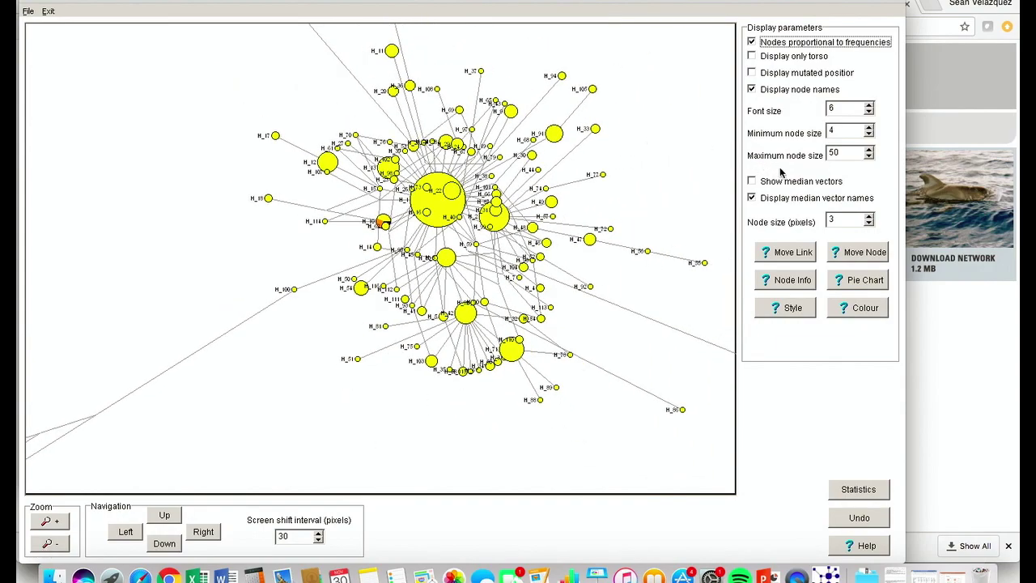
pyautogui.click(869, 128)
pyautogui.click(869, 128)
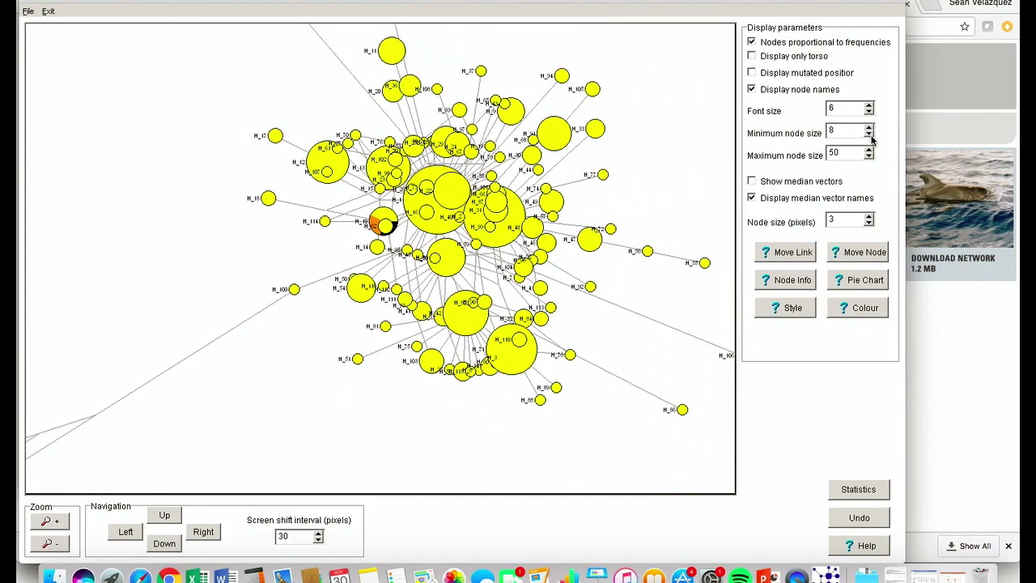
# Set the minimum node size of the network drawing to 4.
pyautogui.click(870, 134)
pyautogui.click(869, 134)
pyautogui.click(869, 135)
# Try larger and smaller maximum node sizes for the network drawing and return the value to 50.
pyautogui.click(869, 151)
pyautogui.click(870, 151)
pyautogui.click(870, 157)
pyautogui.click(869, 157)
pyautogui.click(870, 157)
pyautogui.click(869, 158)
pyautogui.click(870, 158)
pyautogui.click(870, 151)
pyautogui.click(869, 152)
pyautogui.click(869, 151)
# Try a font size of 11 for the node names, and reduce it again.
pyautogui.click(870, 105)
pyautogui.click(870, 105)
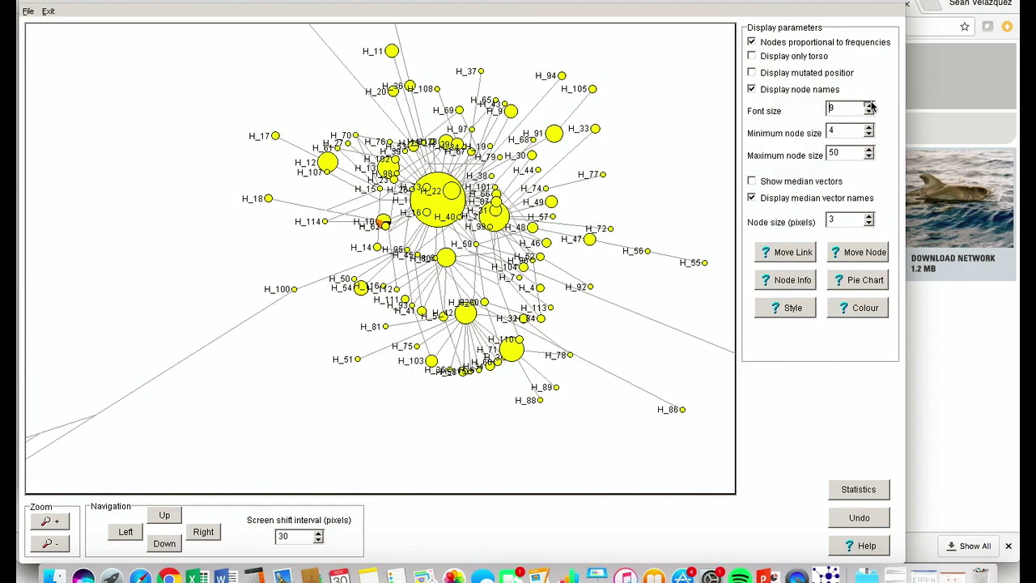
pyautogui.click(870, 105)
pyautogui.click(870, 105)
pyautogui.click(870, 106)
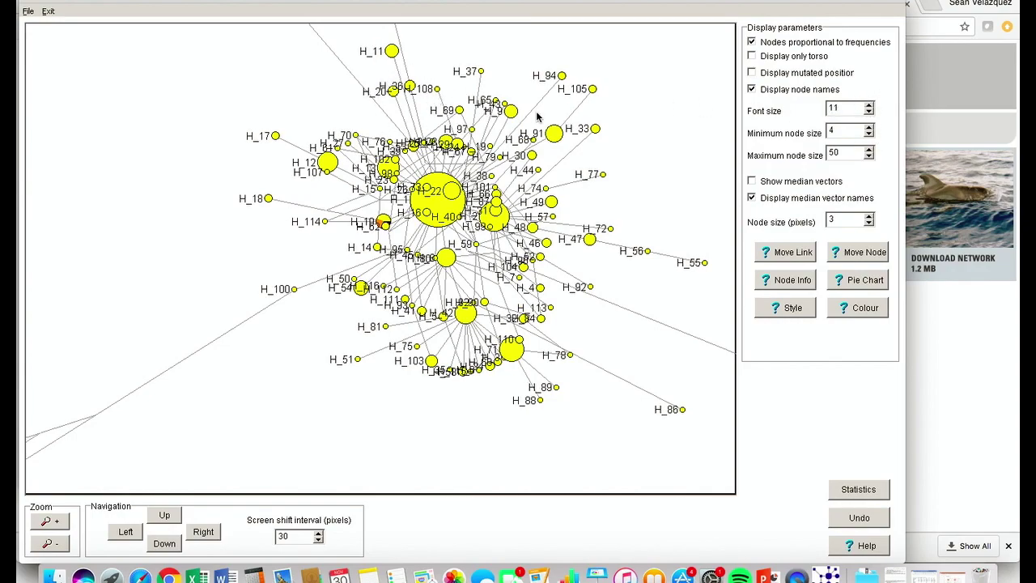
pyautogui.click(871, 114)
pyautogui.click(871, 114)
pyautogui.click(871, 114)
pyautogui.click(871, 115)
pyautogui.click(872, 114)
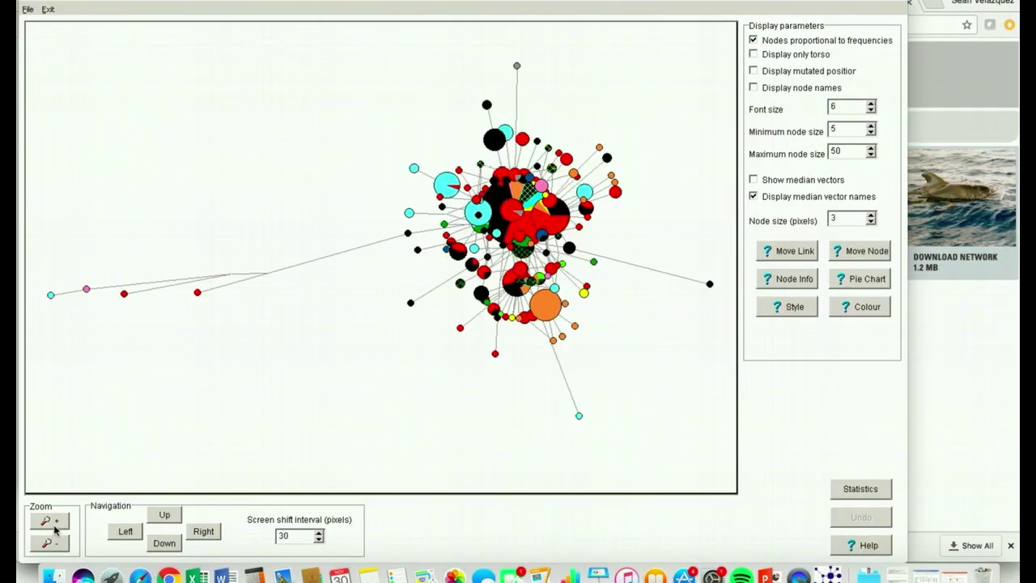
# Examine the pie charts and links in the central cluster of the finished coloured network up close.
pyautogui.click(50, 522)
pyautogui.click(50, 522)
pyautogui.click(50, 523)
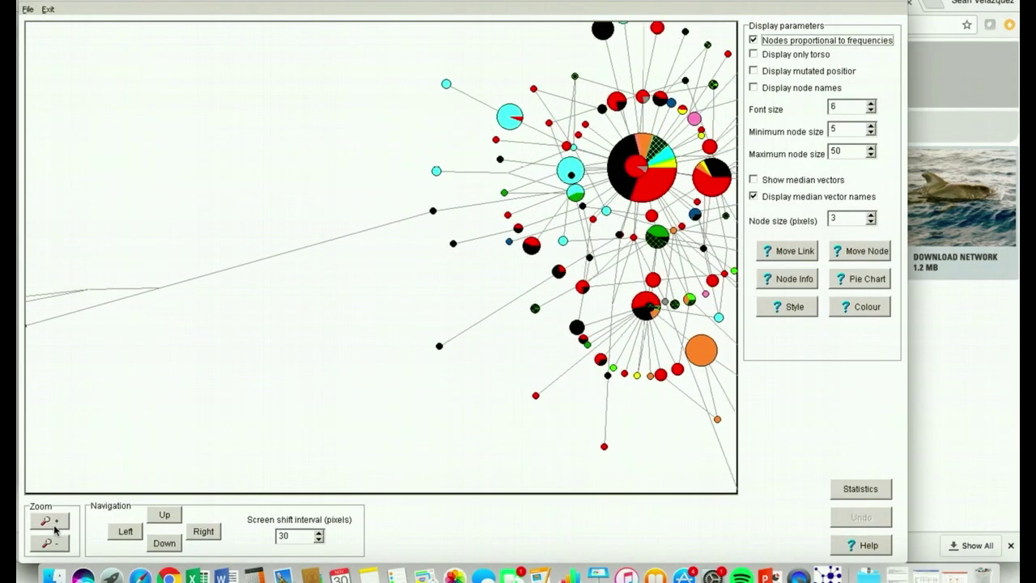
pyautogui.click(124, 532)
pyautogui.click(124, 532)
pyautogui.click(123, 532)
pyautogui.click(124, 531)
pyautogui.click(124, 532)
pyautogui.click(124, 532)
pyautogui.click(124, 532)
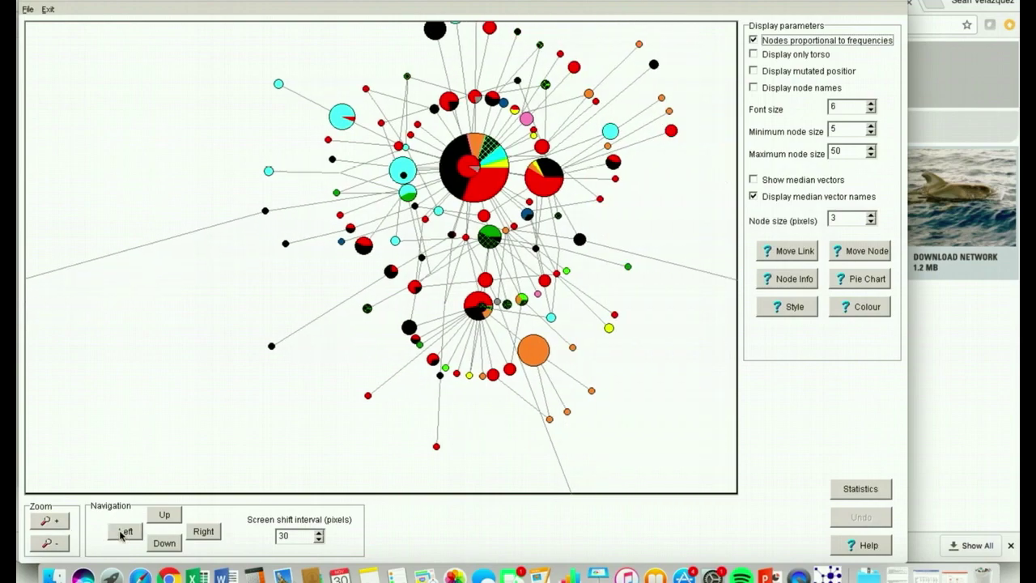
pyautogui.click(124, 532)
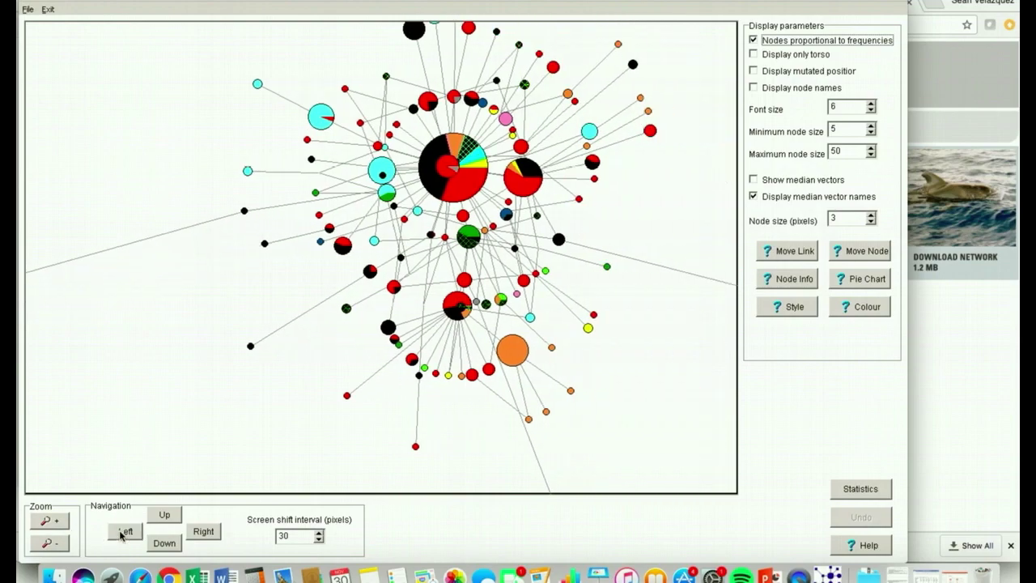
pyautogui.click(42, 522)
pyautogui.click(42, 522)
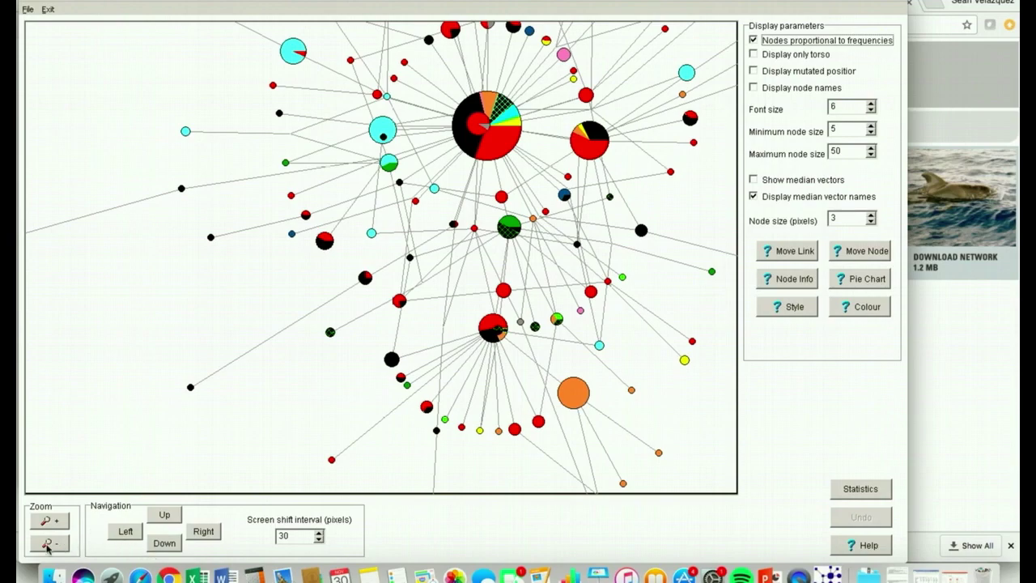
pyautogui.click(47, 546)
pyautogui.click(172, 523)
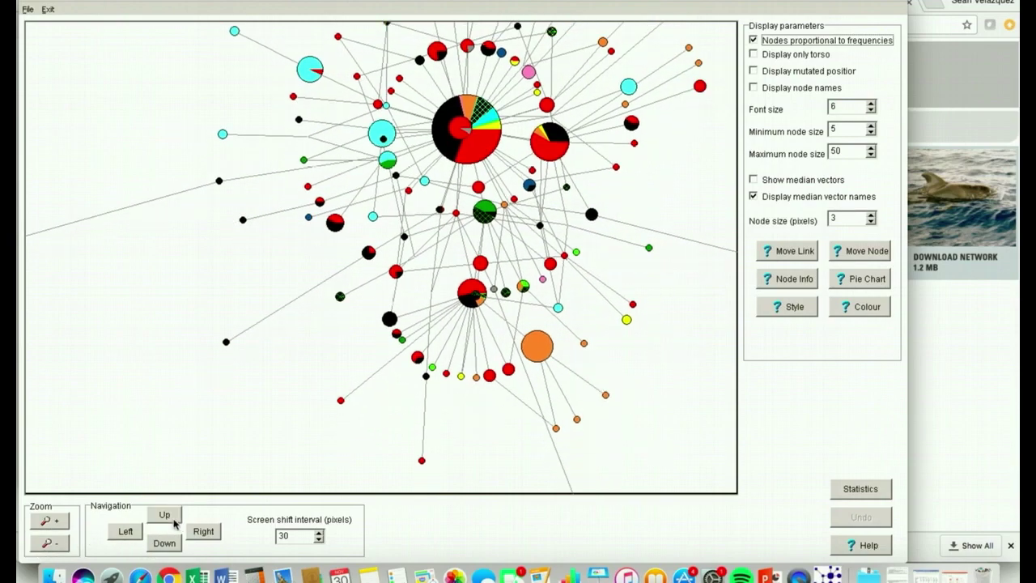
pyautogui.click(170, 551)
pyautogui.click(170, 549)
pyautogui.click(170, 548)
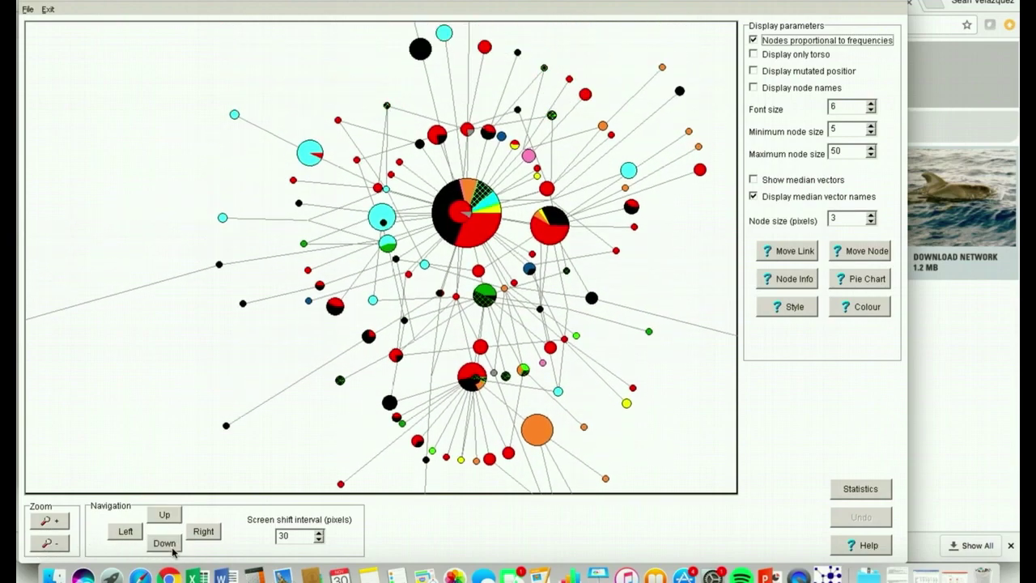
# Review the full extent of the coloured network, including its outlying branches, and return to its central cluster.
pyautogui.click(43, 547)
pyautogui.click(42, 547)
pyautogui.click(42, 547)
pyautogui.click(42, 547)
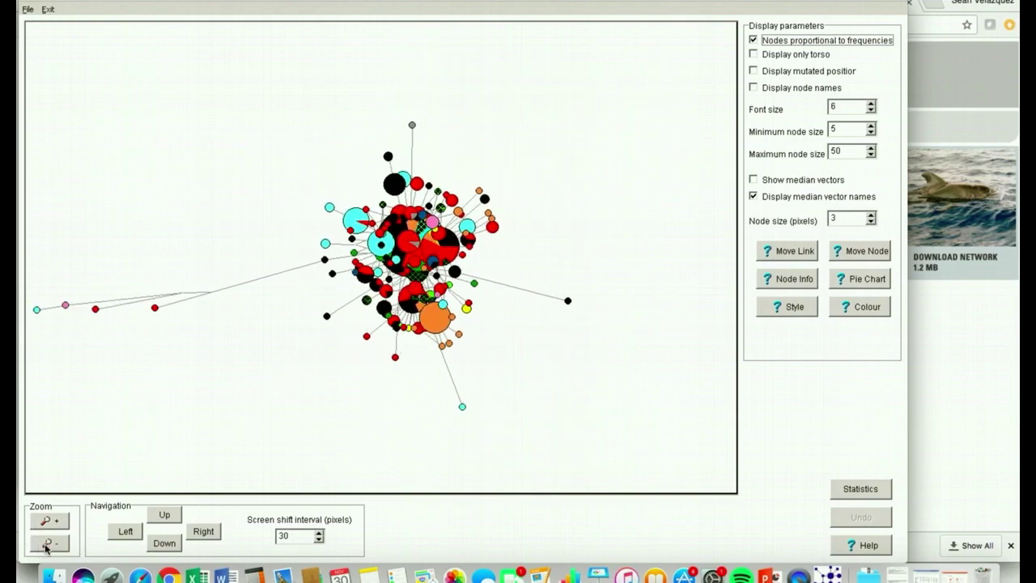
pyautogui.click(128, 533)
pyautogui.click(128, 534)
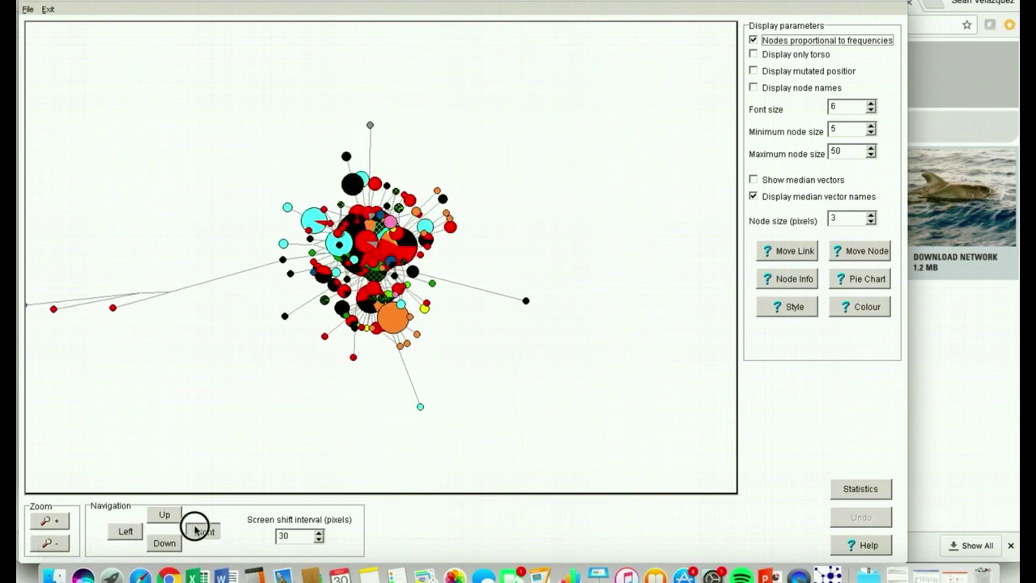
pyautogui.click(197, 530)
pyautogui.click(197, 531)
pyautogui.click(196, 531)
pyautogui.click(50, 520)
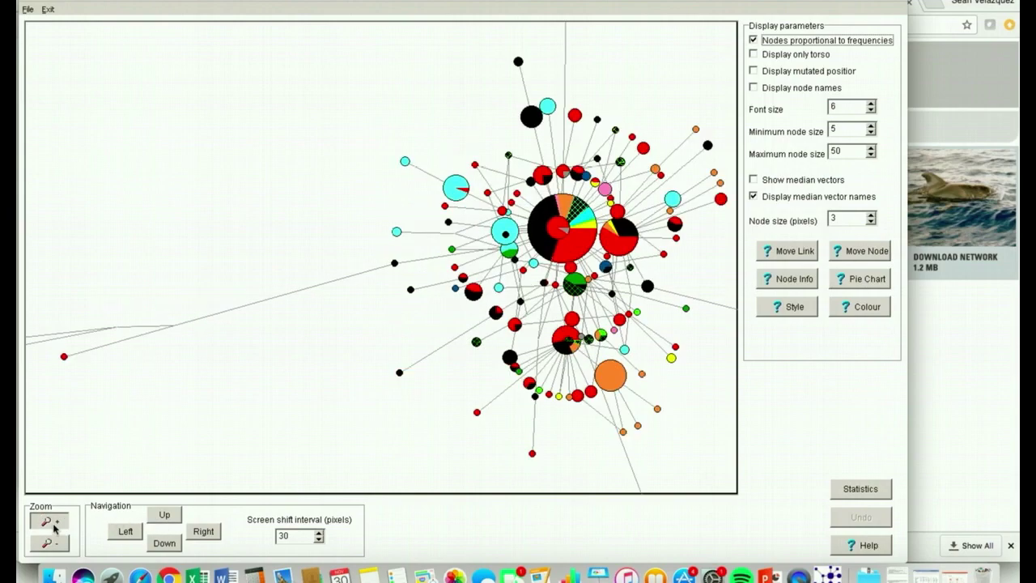
pyautogui.click(123, 530)
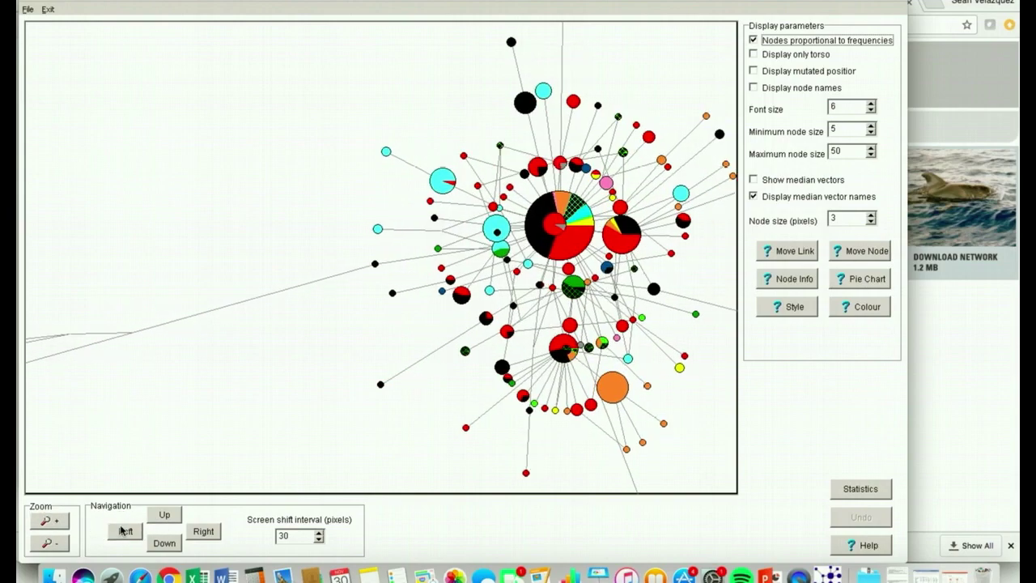